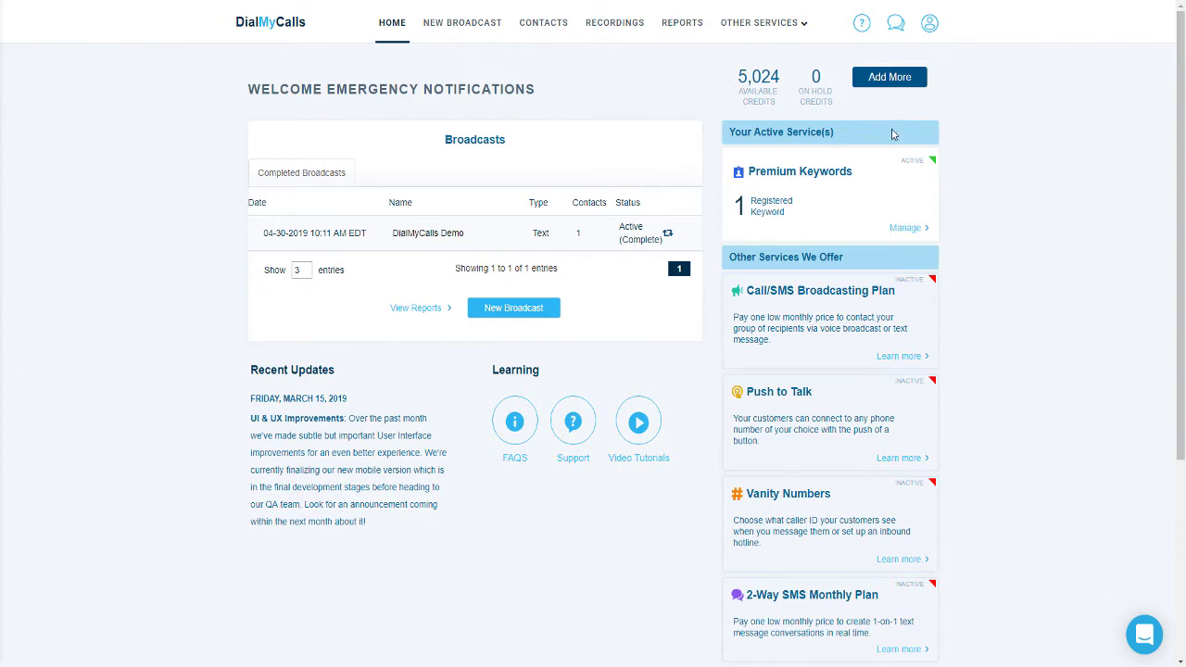
Open the account dropdown from the user icon at the top right of the Home dashboard
{"action": "left_click", "coordinate": [934, 25]}
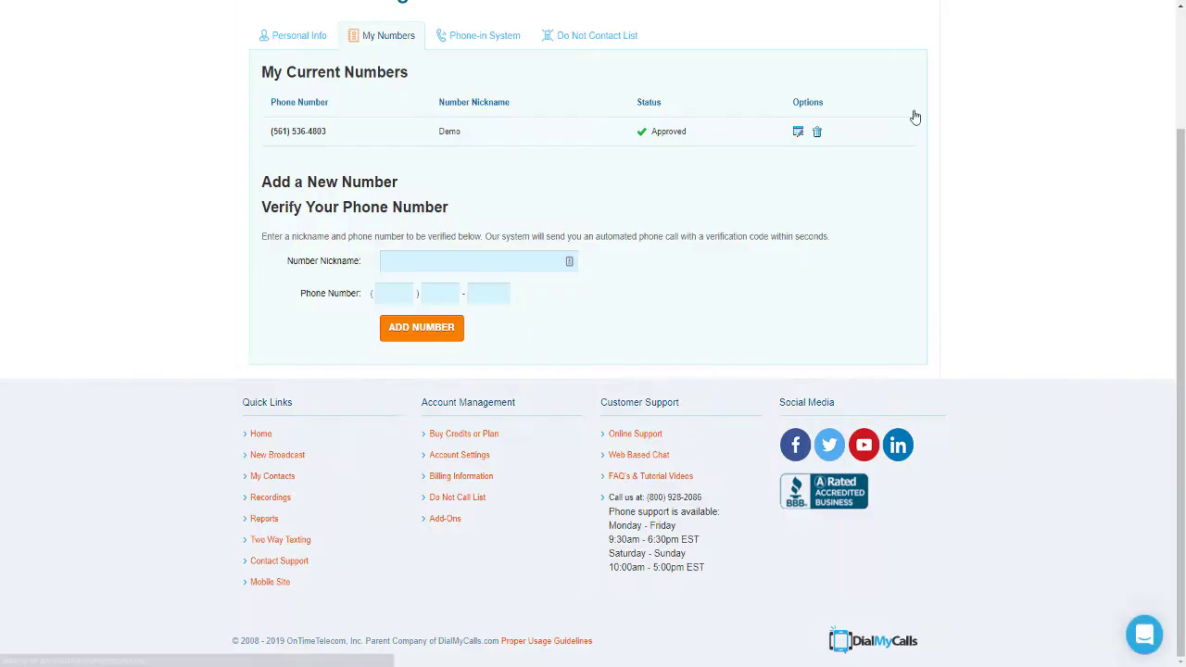
Add a caller number nicknamed Demo with the account's phone number and submit it for verification
{"action": "left_click", "coordinate": [407, 259]}
{"action": "type", "text": "Demo"}
{"action": "key", "text": "Tab"}
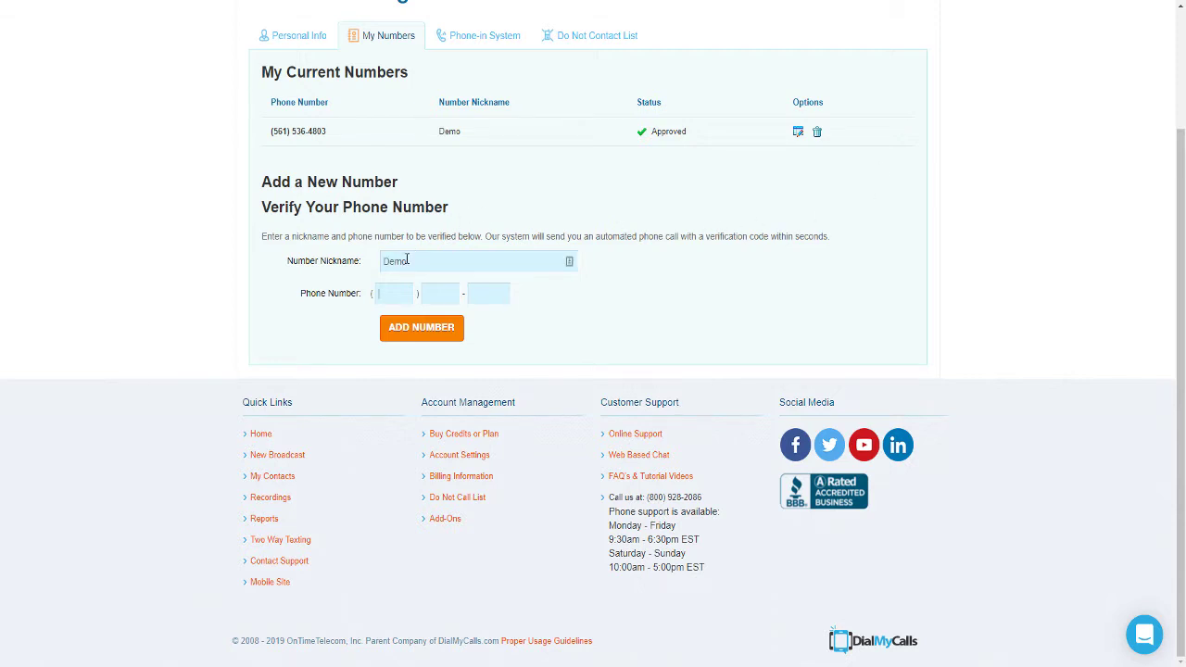
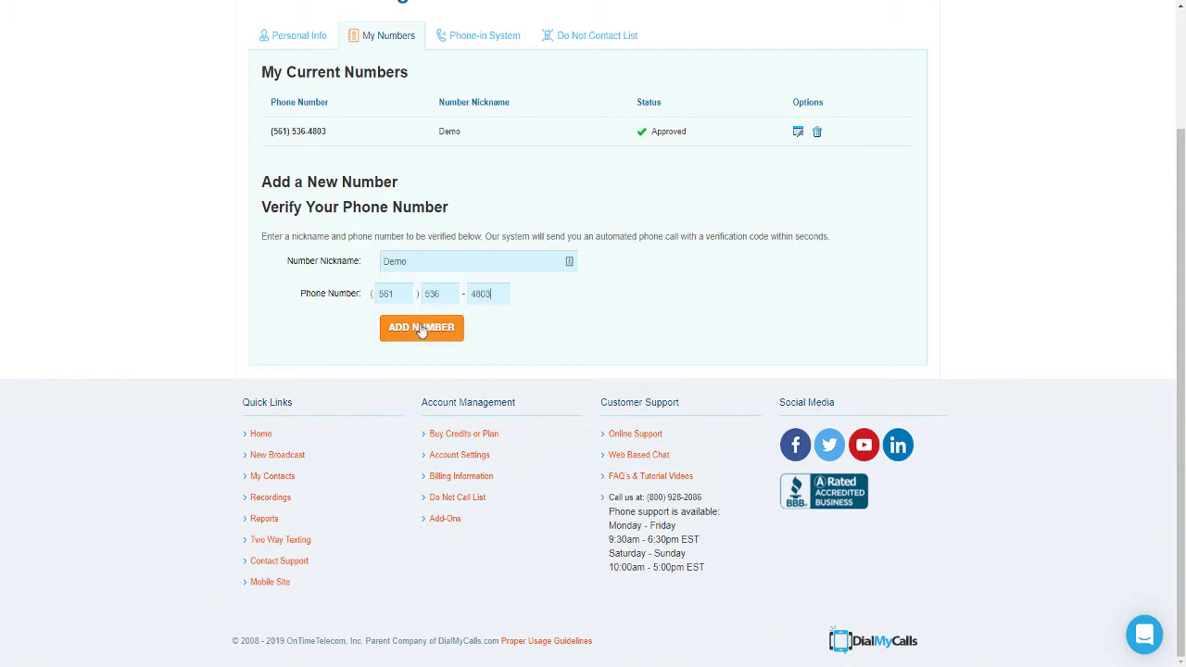
{"action": "left_click", "coordinate": [422, 329]}
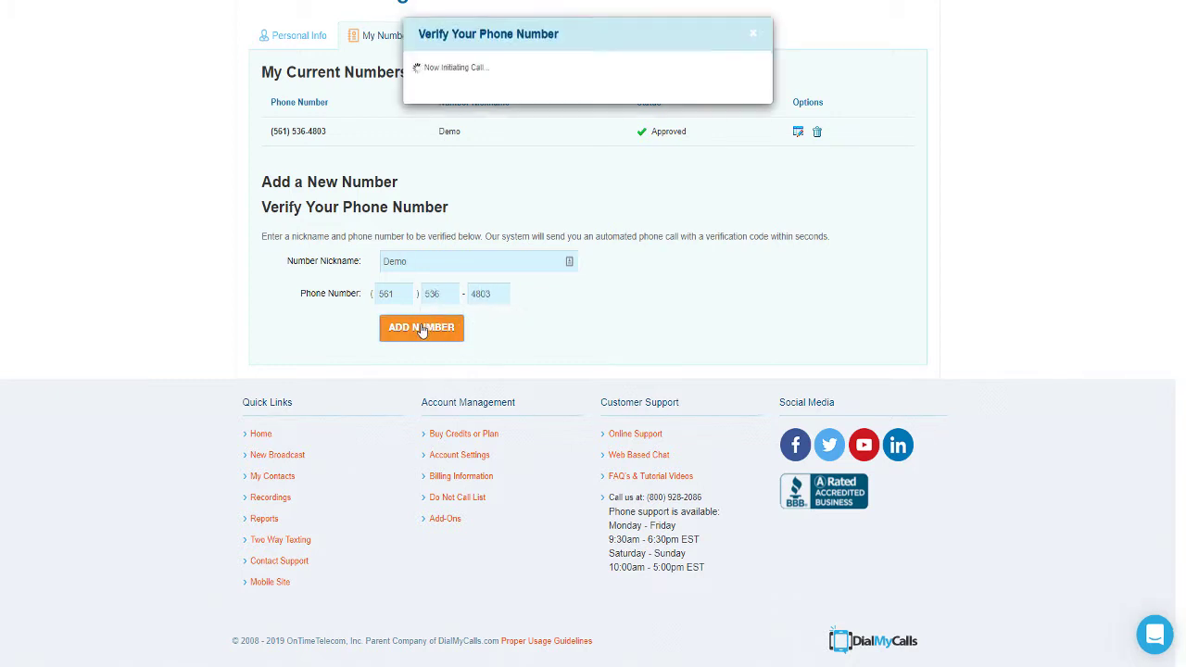
Close the verification window and go to the Contacts page
{"action": "left_click", "coordinate": [758, 39]}
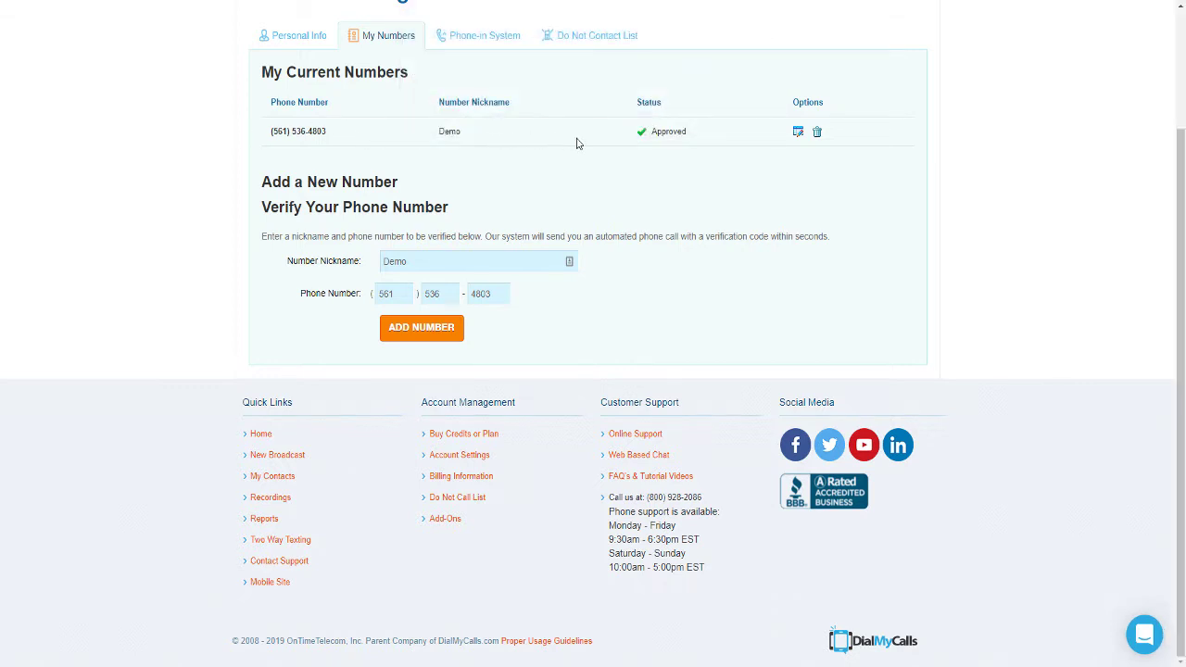
{"action": "scroll", "coordinate": [576, 144], "scroll_direction": "up", "scroll_amount": 2}
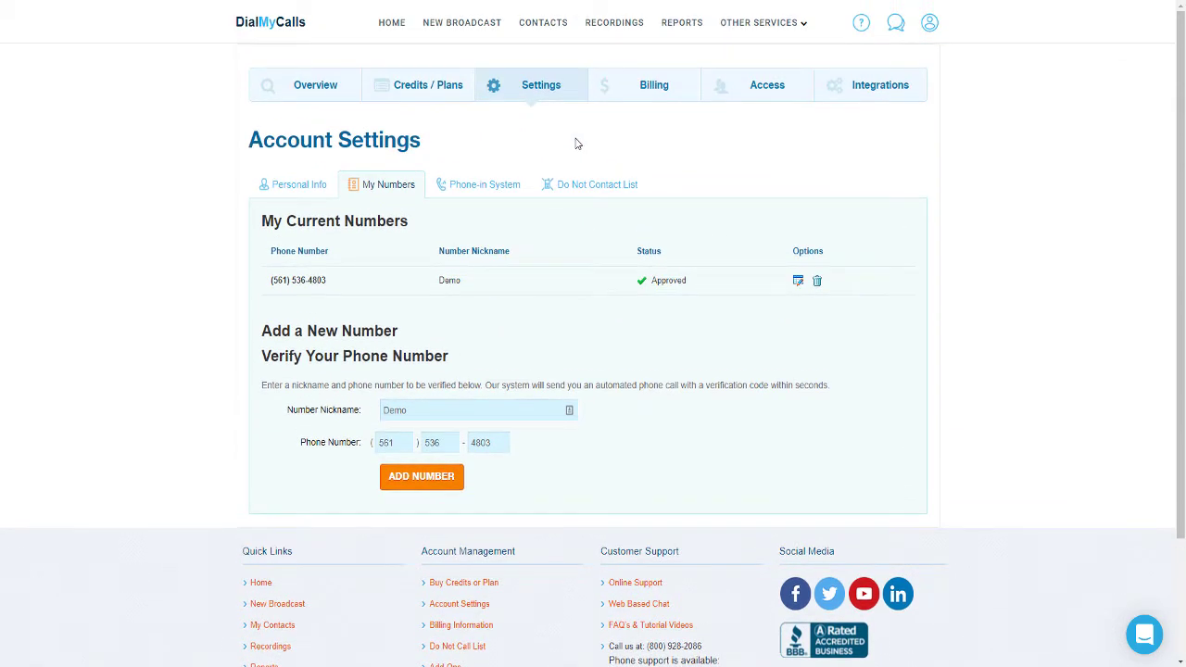
{"action": "left_click", "coordinate": [545, 25]}
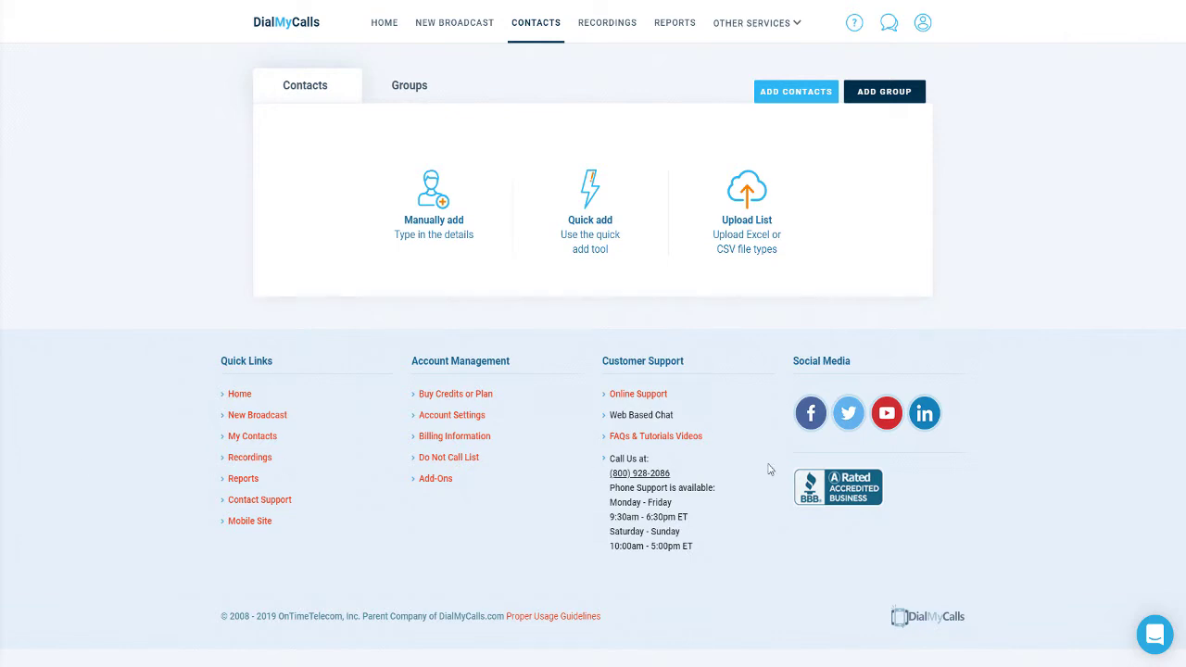
{"action": "left_click", "coordinate": [875, 90]}
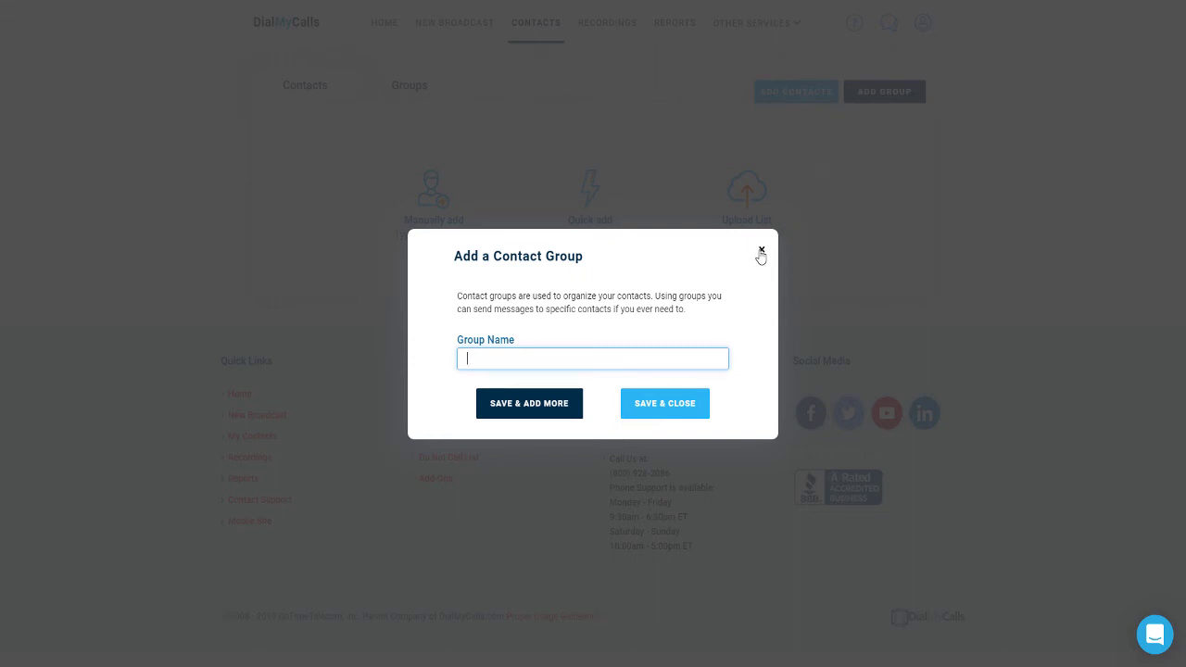
{"action": "left_click", "coordinate": [761, 251]}
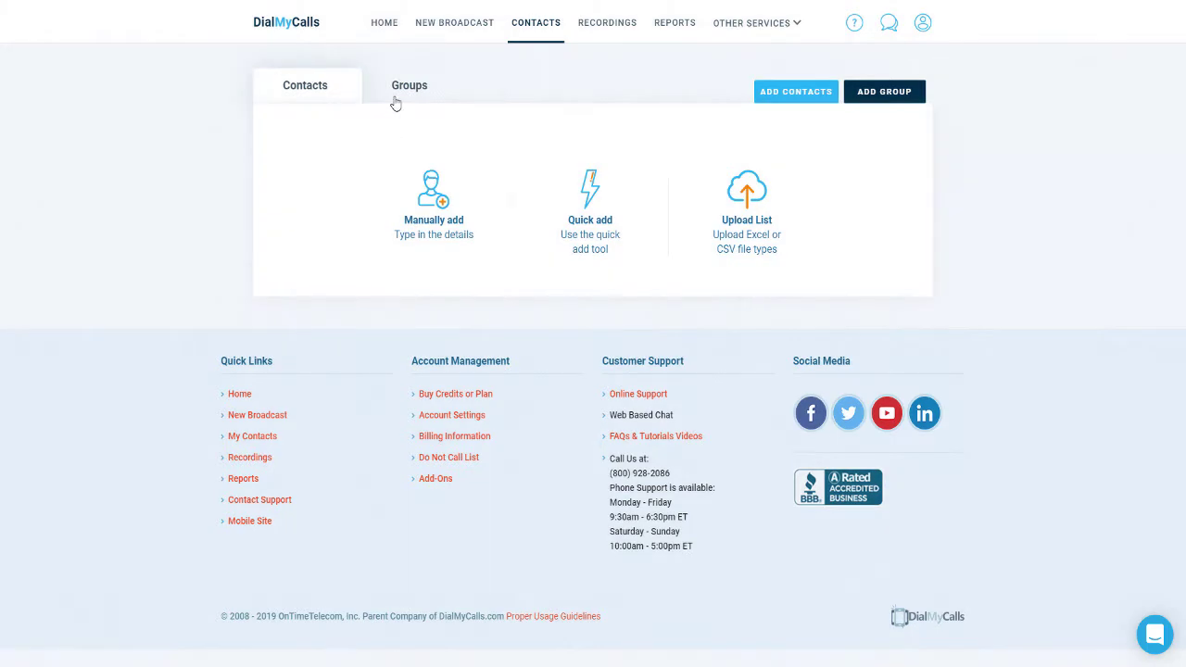
{"action": "left_click", "coordinate": [400, 97]}
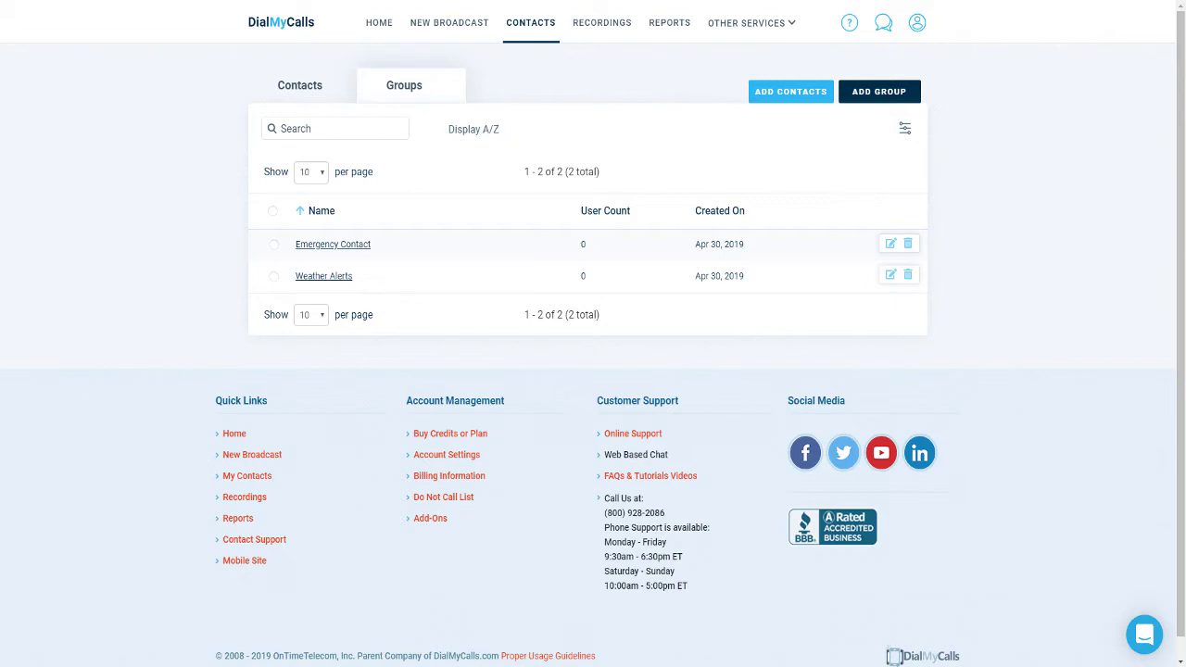
{"action": "left_click", "coordinate": [299, 84]}
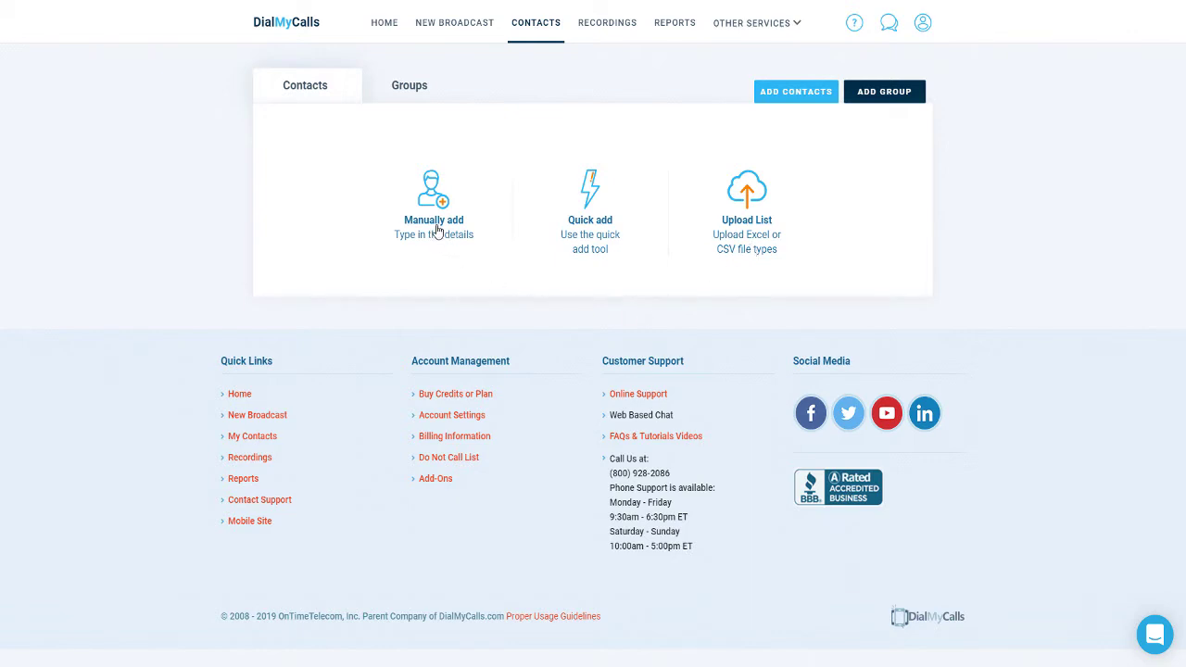
Add one contact by hand with the person's last name, first name and phone number, then save
{"action": "left_click", "coordinate": [438, 230]}
{"action": "left_click", "coordinate": [468, 213]}
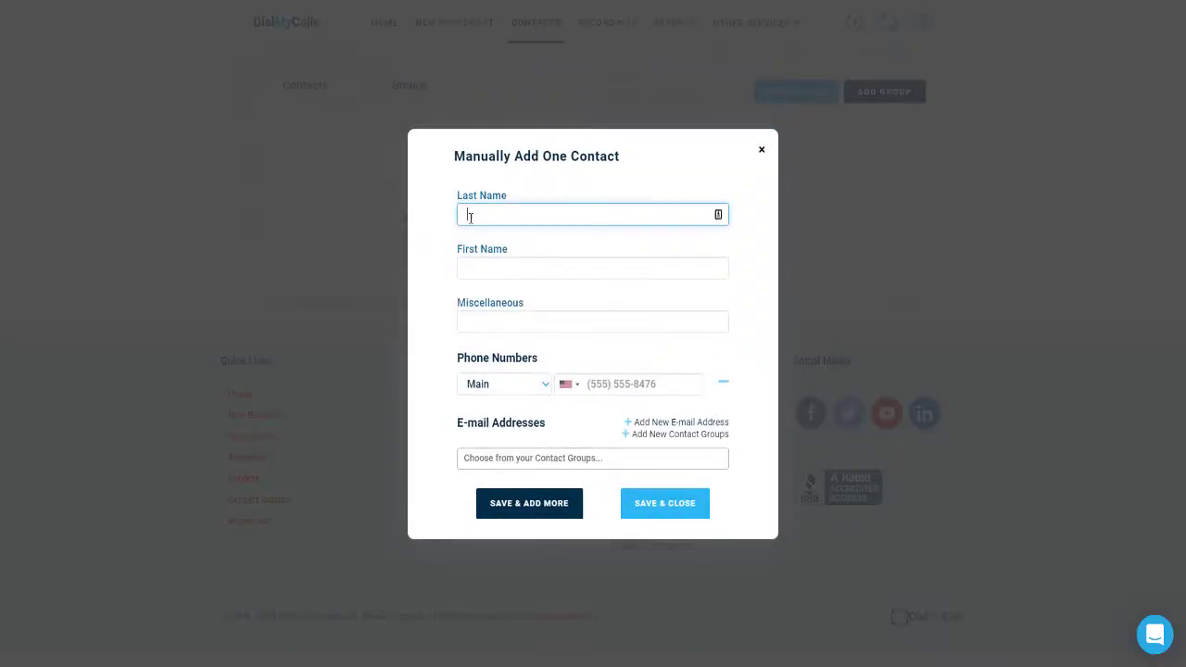
{"action": "key", "text": "Tab"}
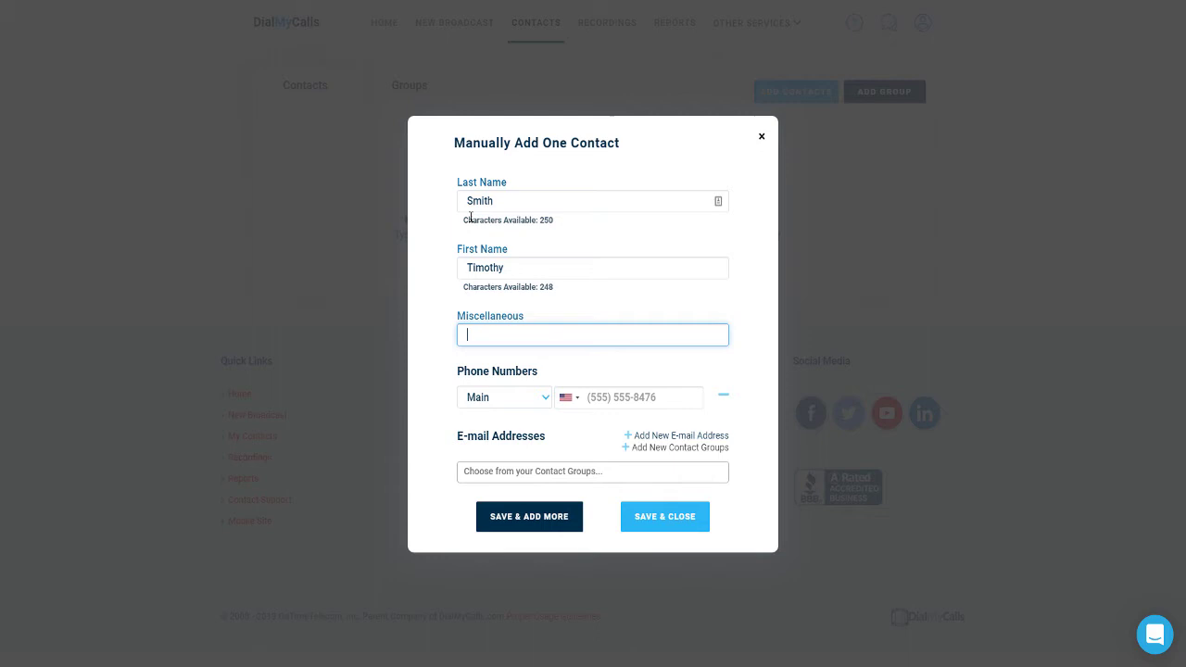
{"action": "key", "text": "Tab"}
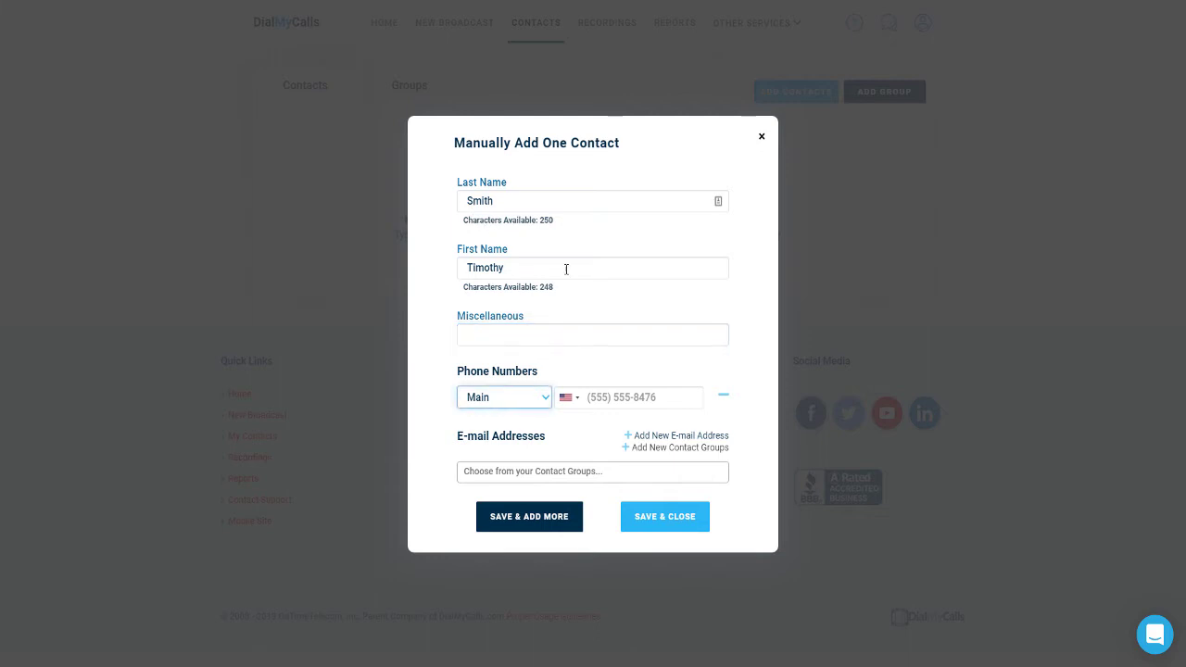
{"action": "left_click", "coordinate": [600, 394]}
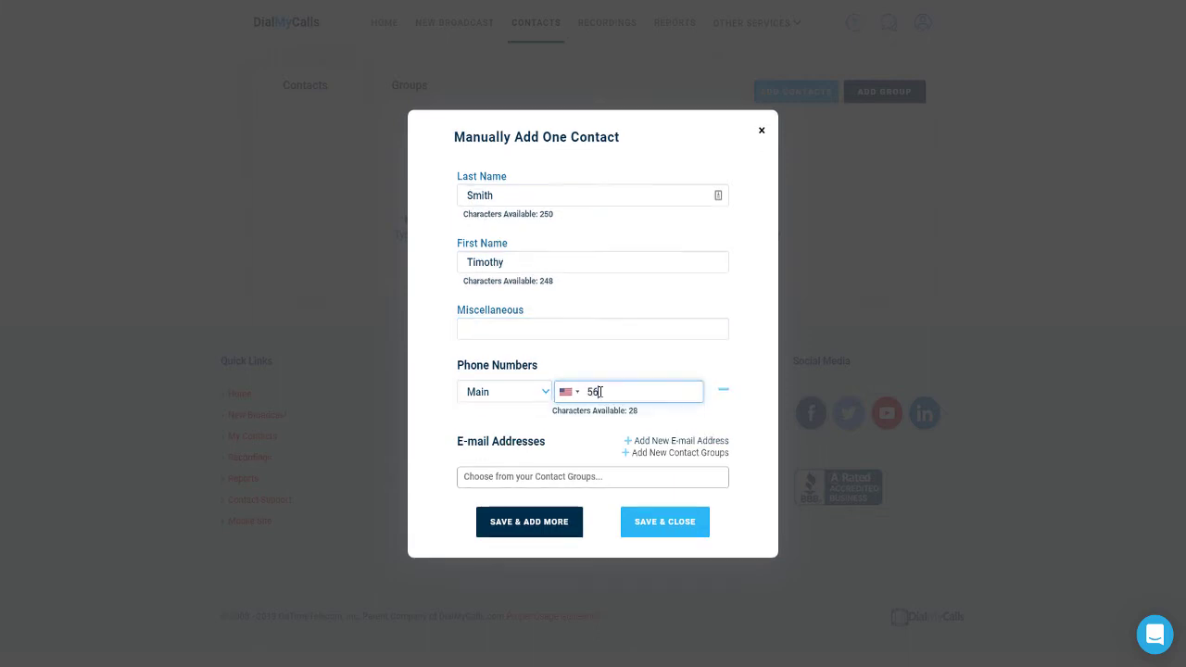
{"action": "left_click", "coordinate": [643, 527]}
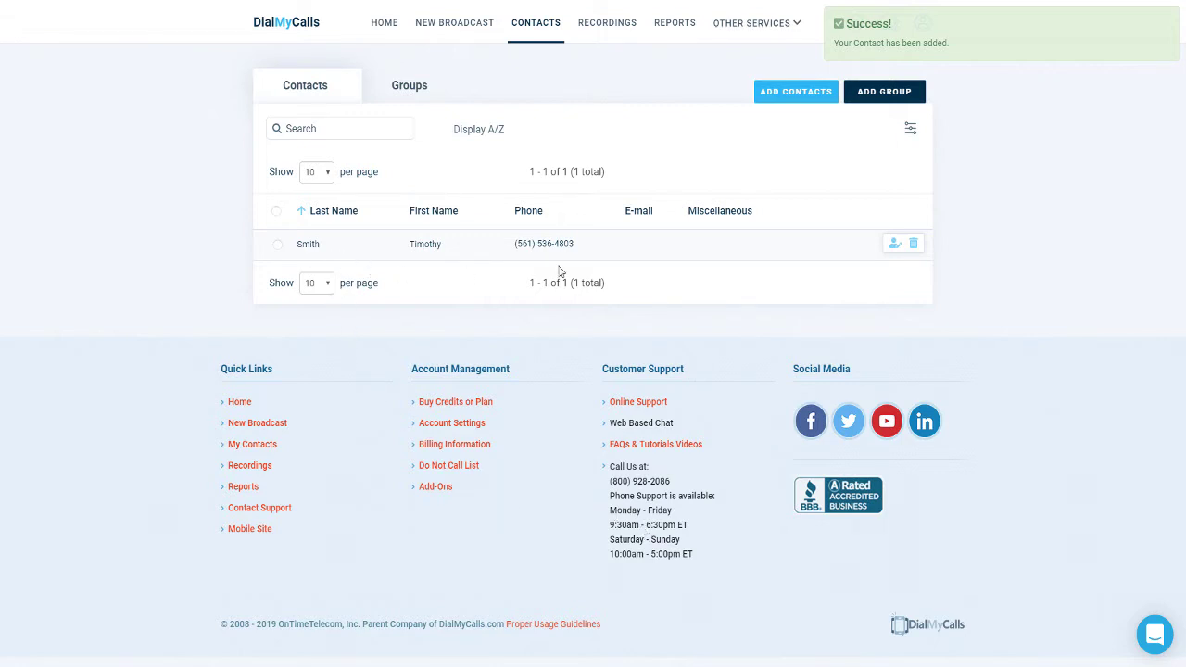
Upload the webinars.xls spreadsheet as a contact list file
{"action": "left_click", "coordinate": [778, 96]}
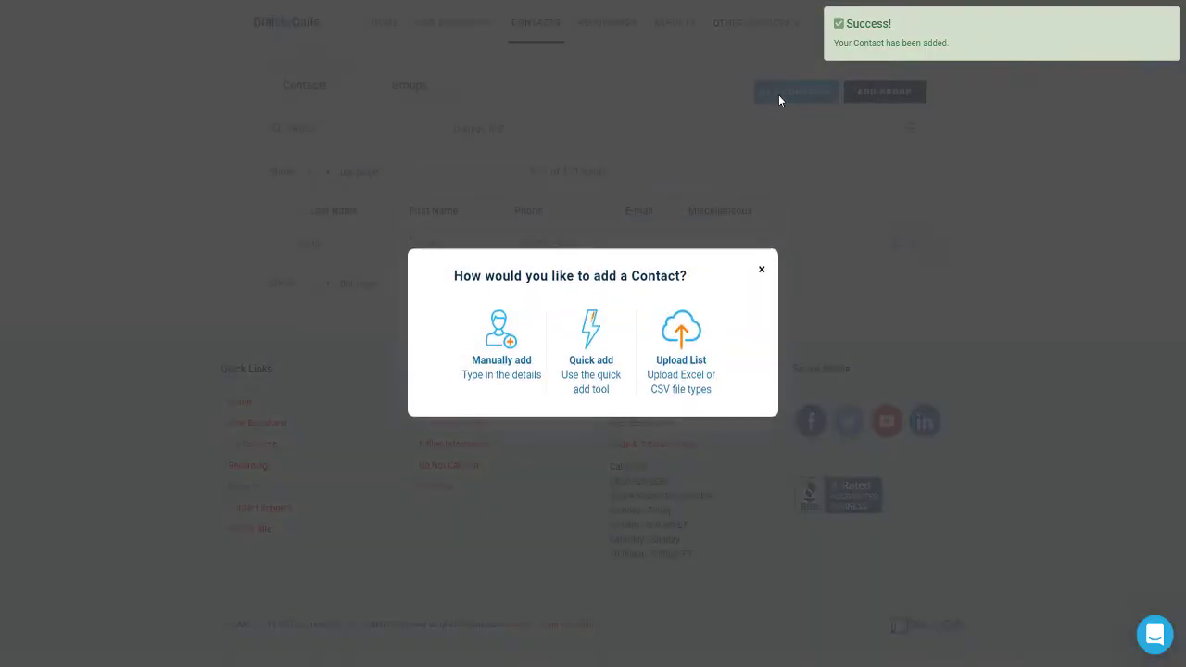
{"action": "left_click", "coordinate": [682, 343]}
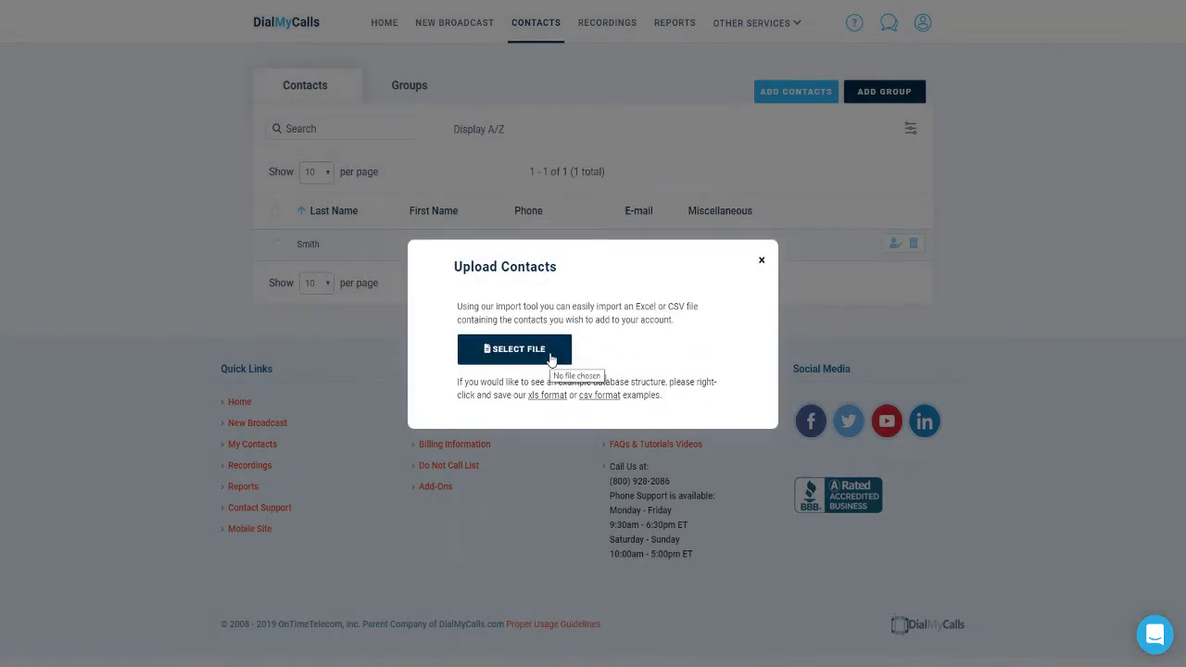
{"action": "left_click", "coordinate": [552, 358]}
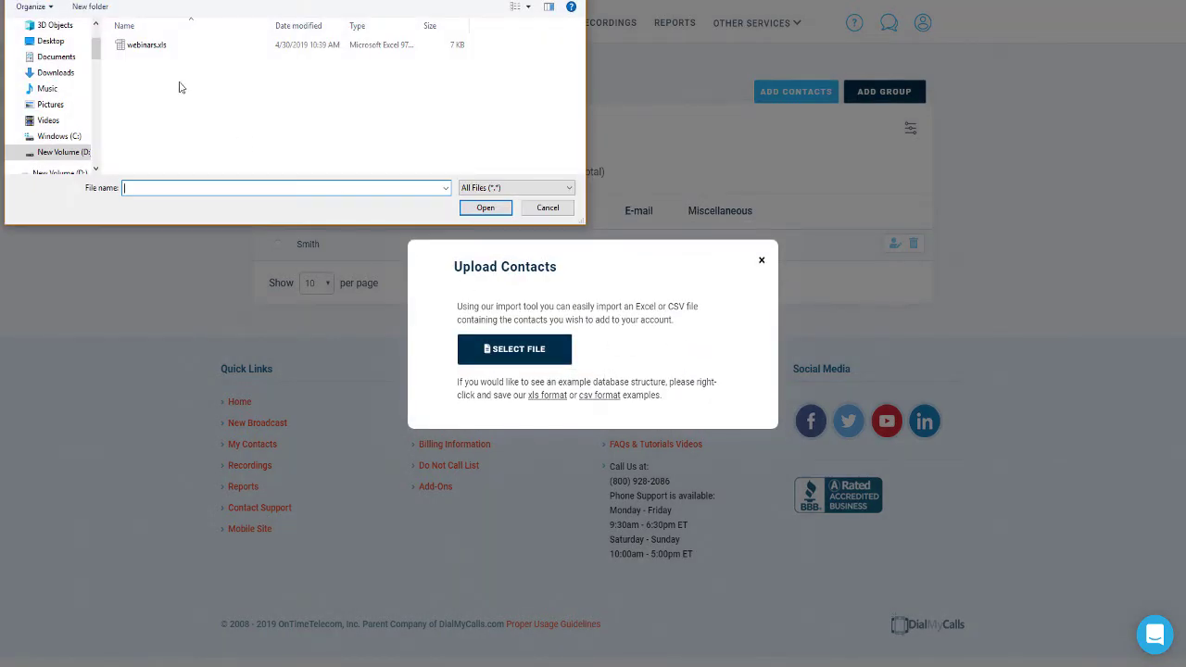
{"action": "left_click", "coordinate": [146, 50]}
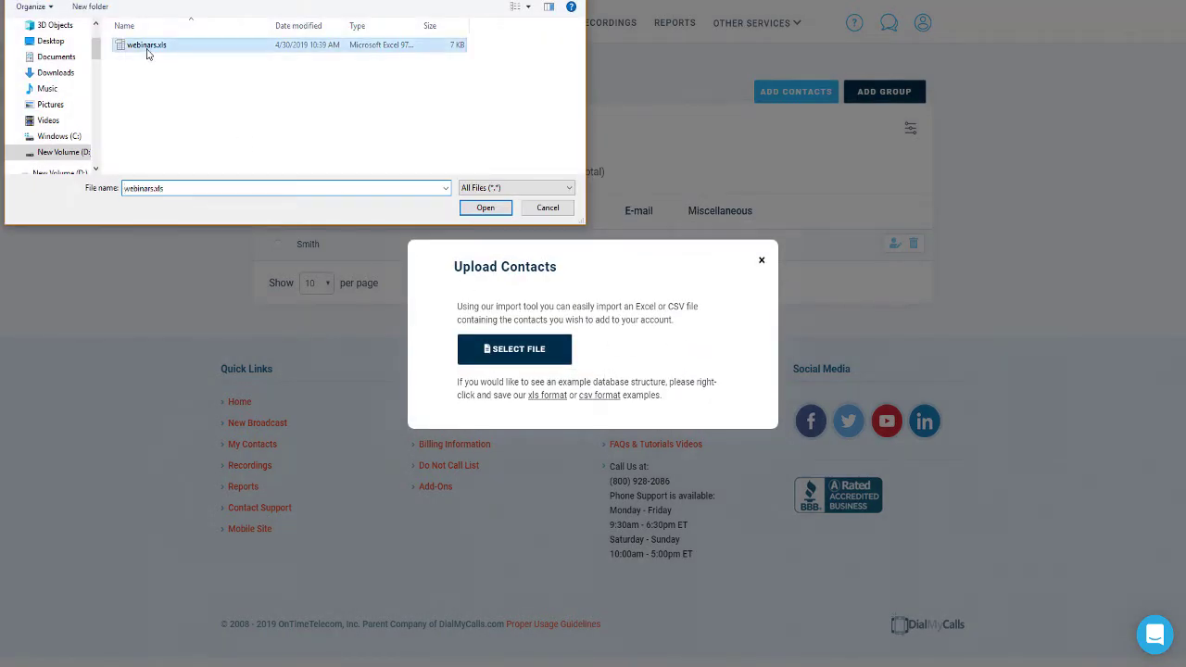
{"action": "left_click", "coordinate": [486, 207]}
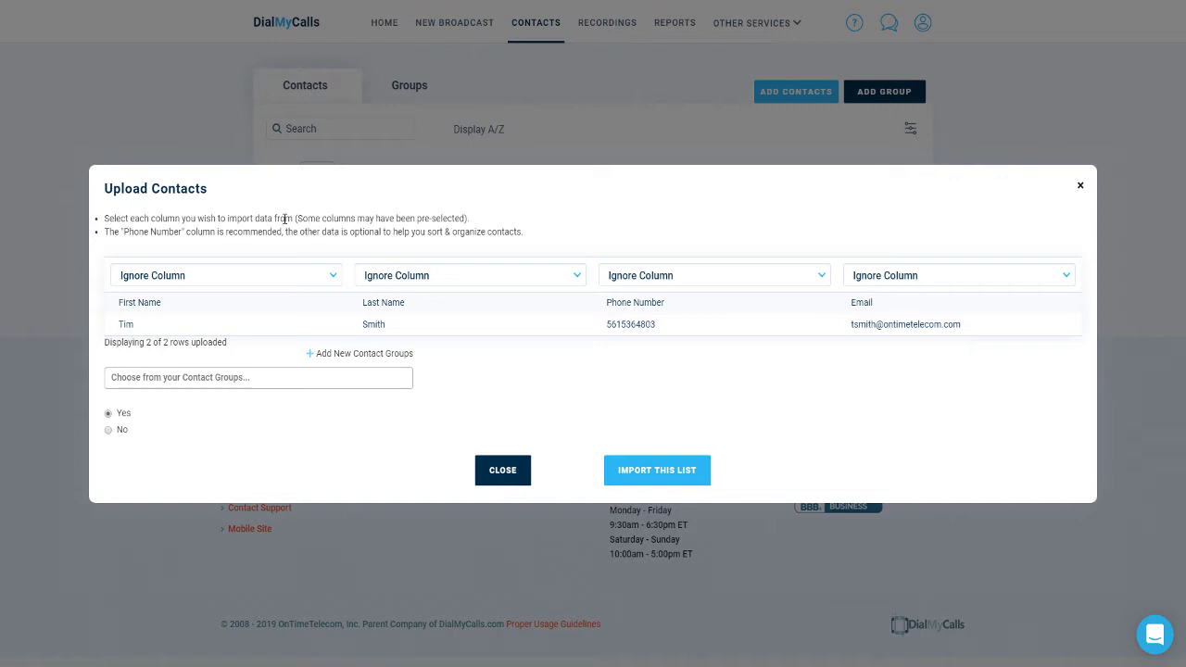
Map the four columns to First Name, Last Name, Phone Numbers and E-mail Addresses, then import
{"action": "left_click", "coordinate": [261, 275]}
{"action": "left_click", "coordinate": [238, 336]}
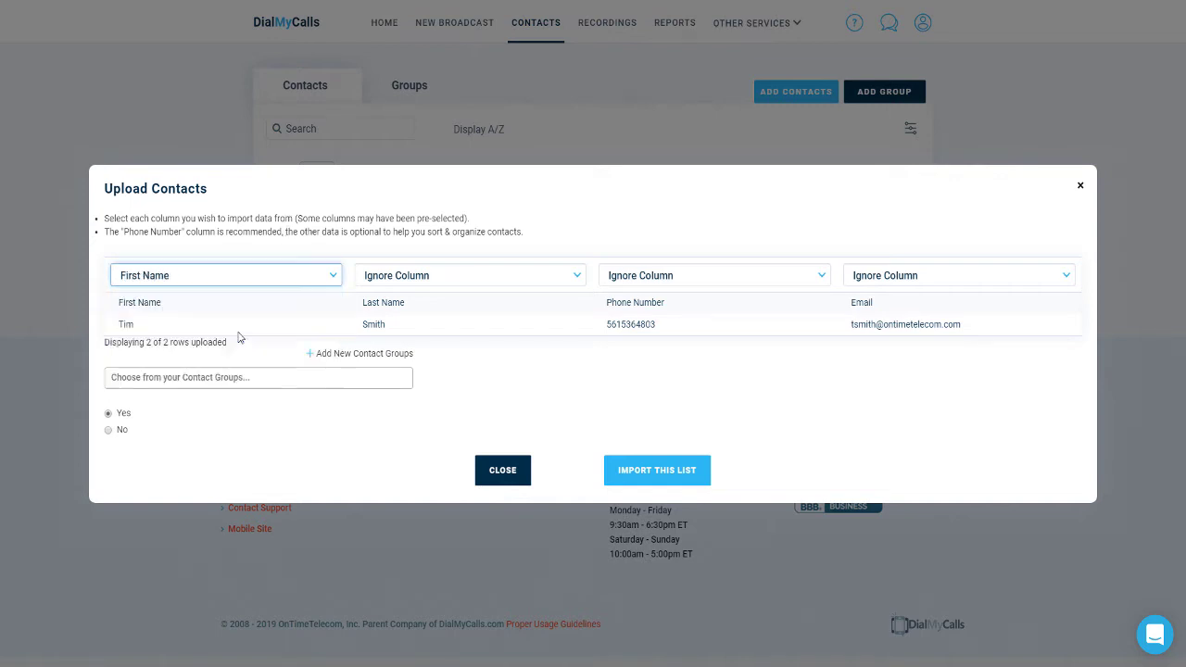
{"action": "left_click", "coordinate": [432, 275]}
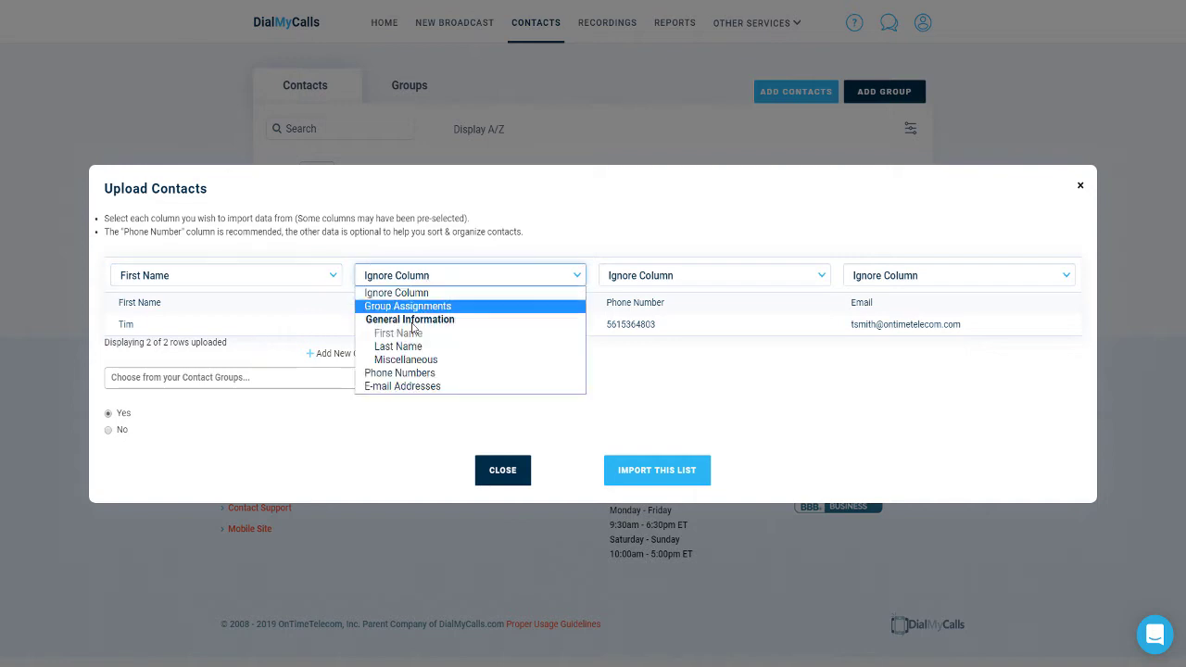
{"action": "left_click", "coordinate": [399, 347]}
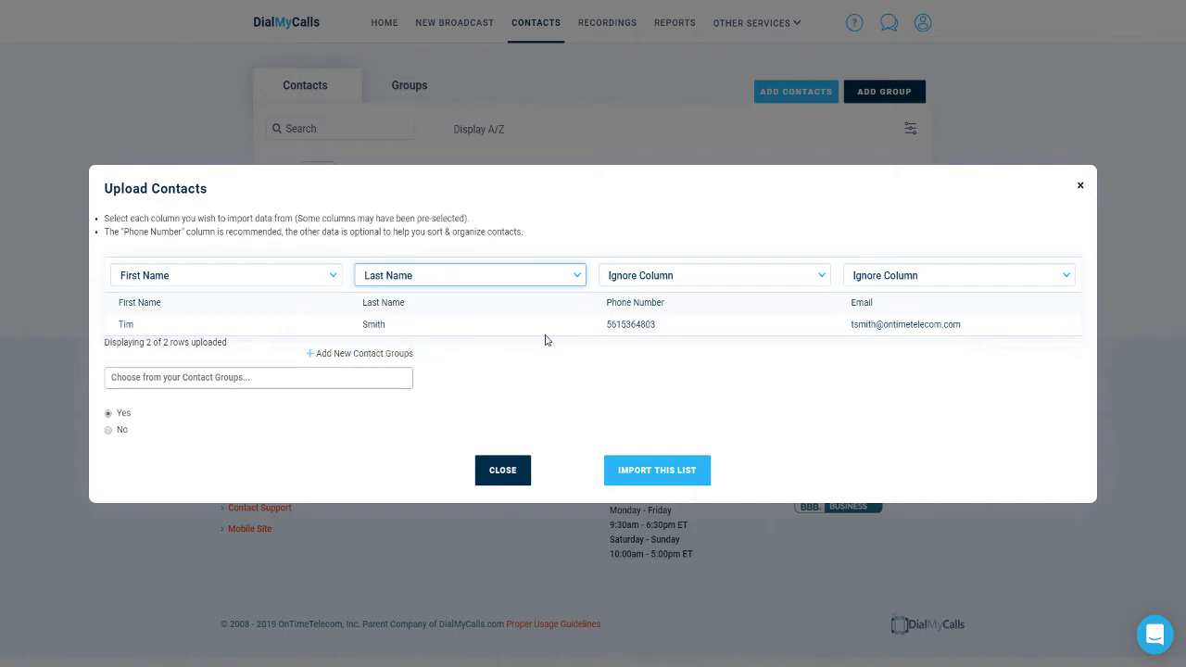
{"action": "left_click", "coordinate": [648, 275]}
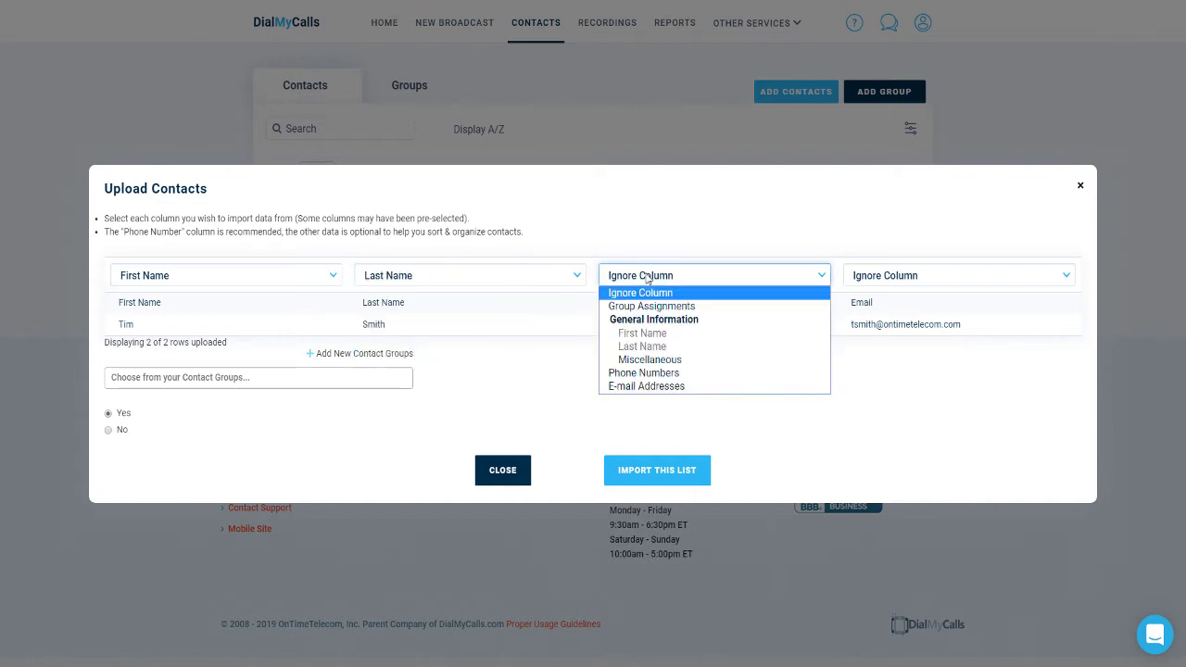
{"action": "left_click", "coordinate": [660, 372]}
{"action": "left_click", "coordinate": [900, 280]}
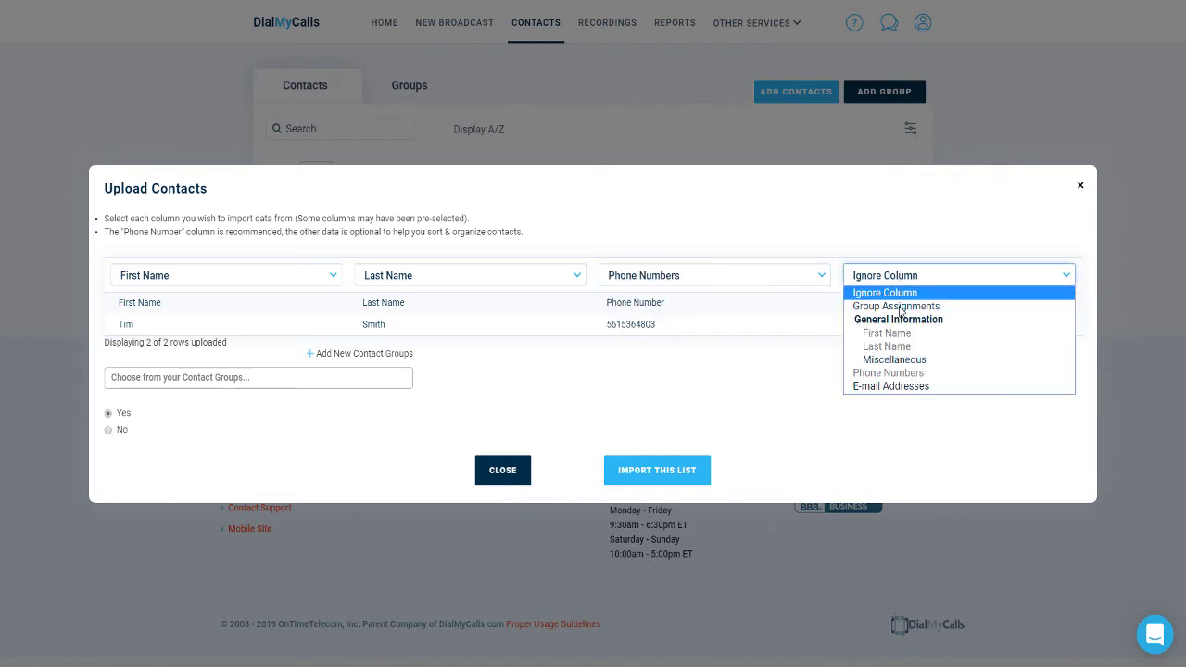
{"action": "left_click", "coordinate": [889, 385]}
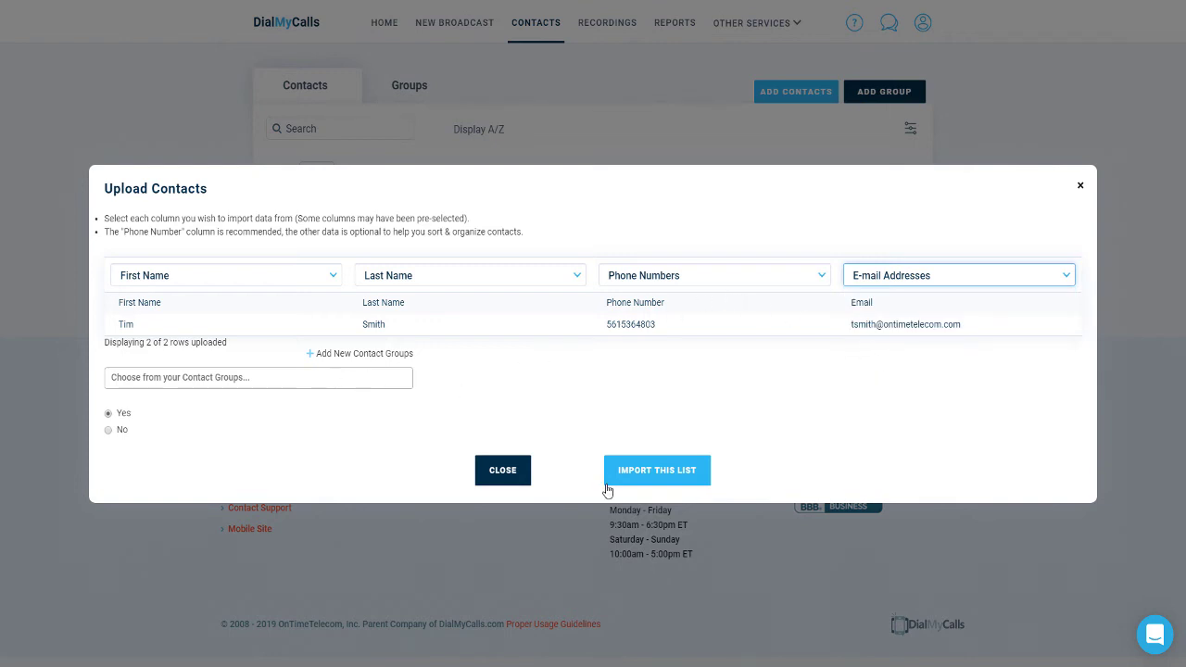
{"action": "left_click", "coordinate": [636, 481]}
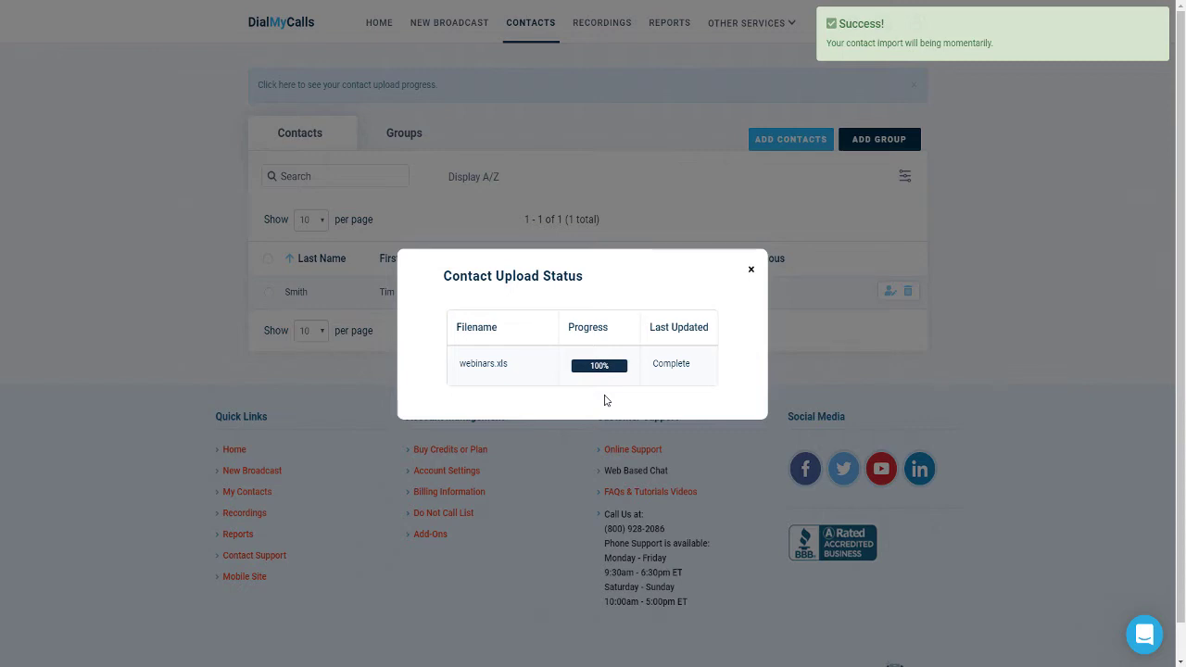
Close the Contact Upload Status window
{"action": "left_click", "coordinate": [752, 272]}
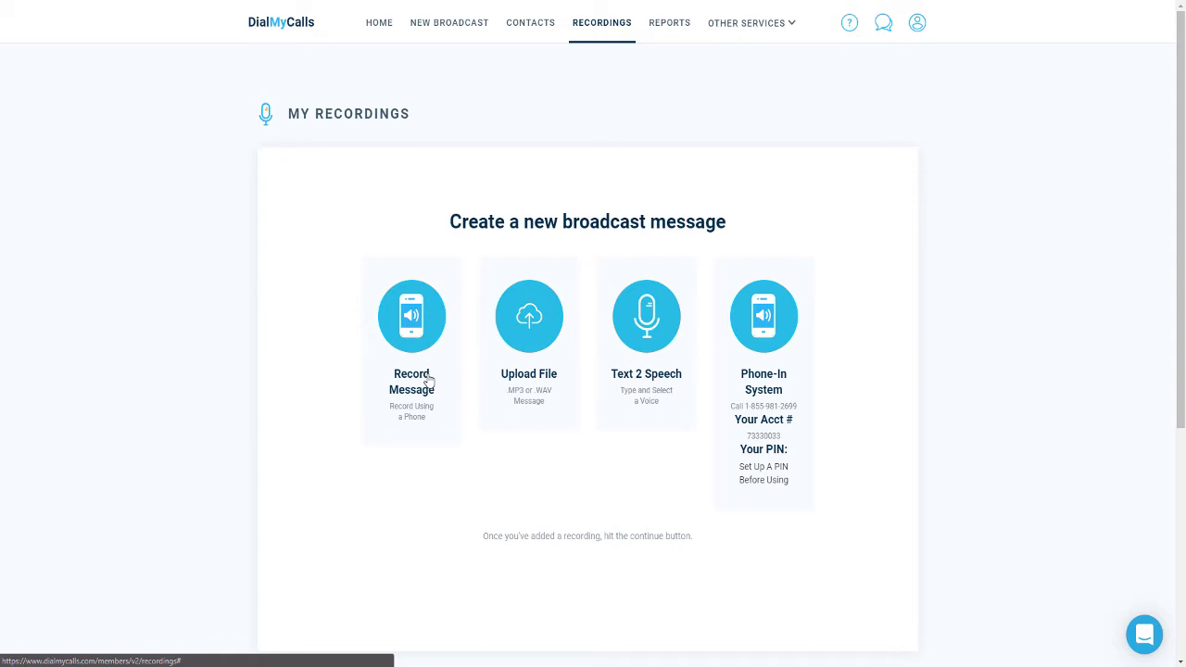
{"action": "left_click", "coordinate": [430, 381]}
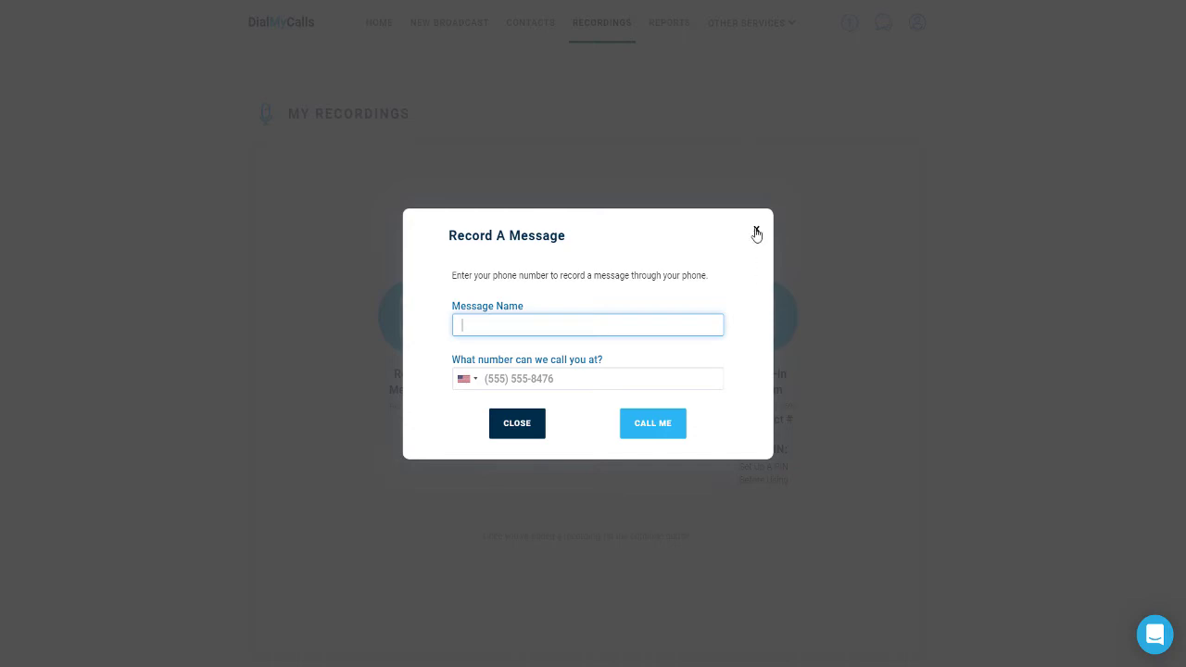
{"action": "left_click", "coordinate": [756, 233]}
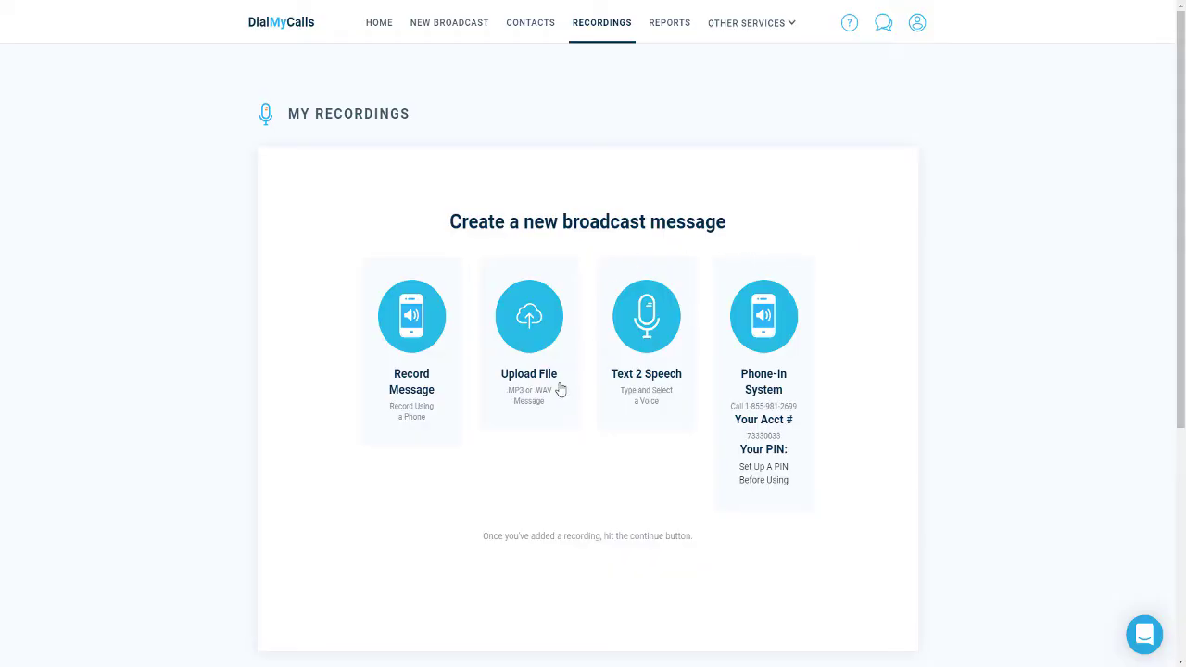
{"action": "left_click", "coordinate": [554, 383]}
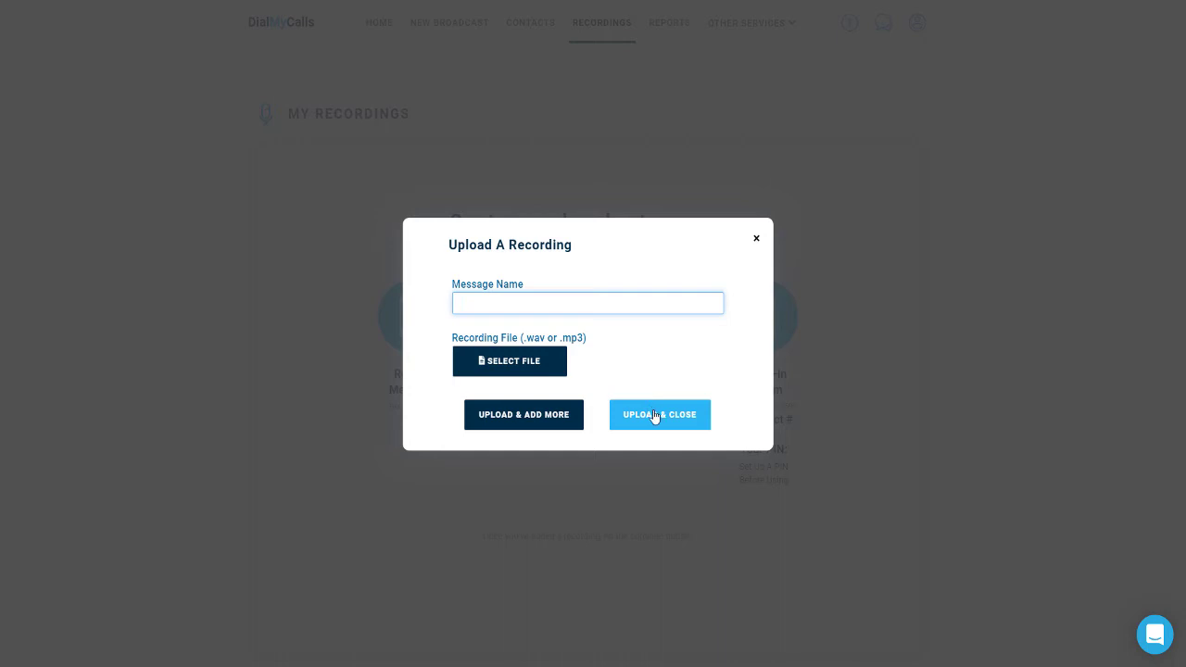
{"action": "left_click", "coordinate": [756, 239]}
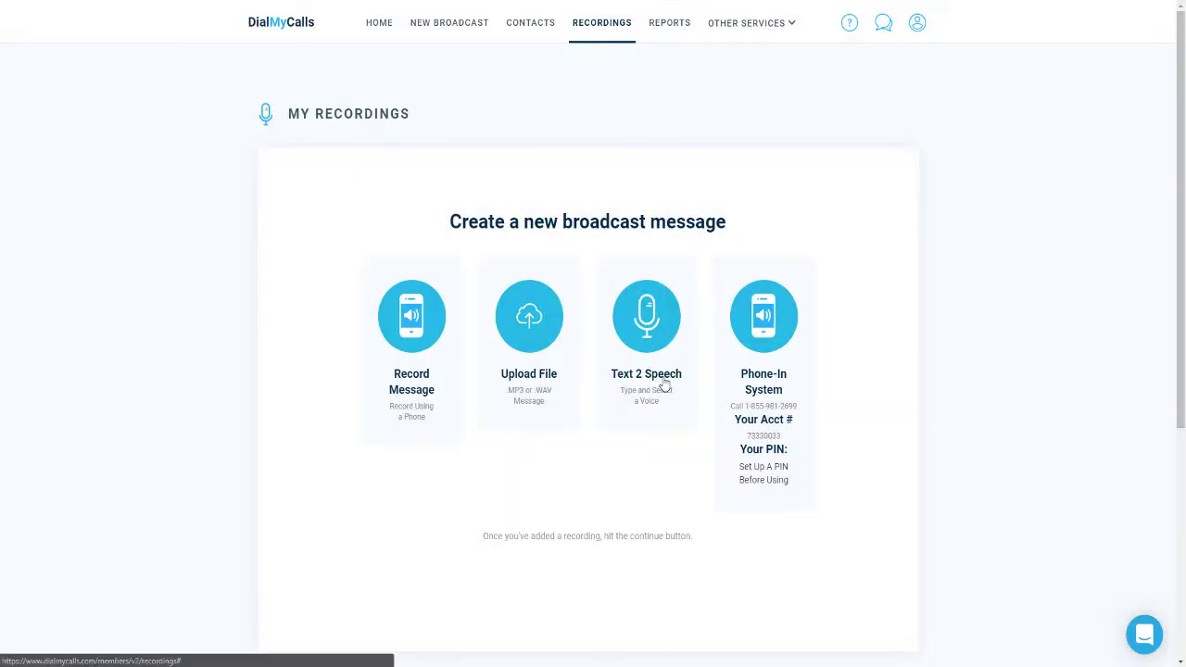
Create Text 2 Speech recording 'Demo REcording One' with an English Male voice, preview it, and save
{"action": "left_click", "coordinate": [664, 385]}
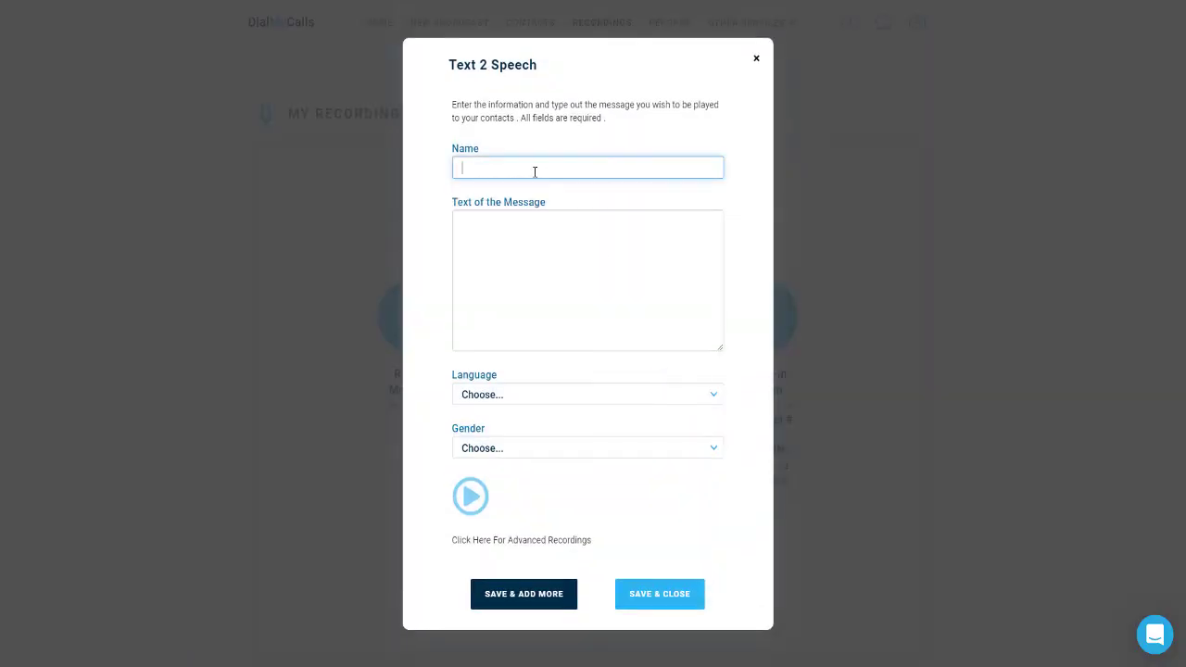
{"action": "type", "text": "Demo REcording One"}
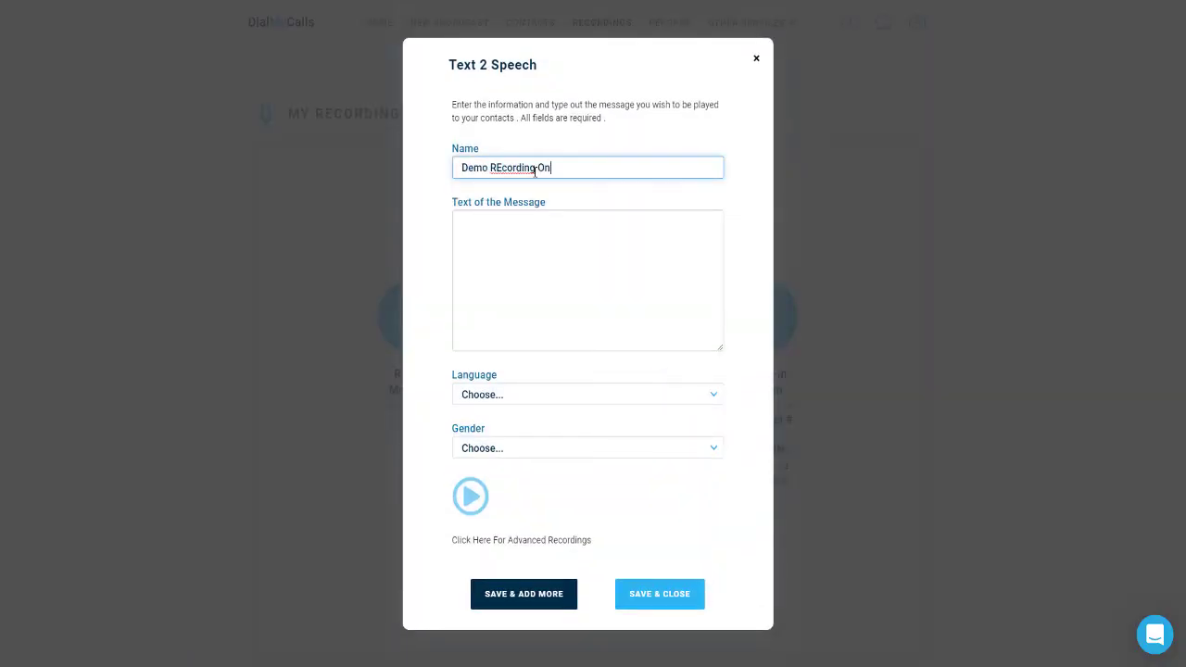
{"action": "key", "text": "Tab"}
{"action": "type", "text": "This is Tim from DialMyCalls."}
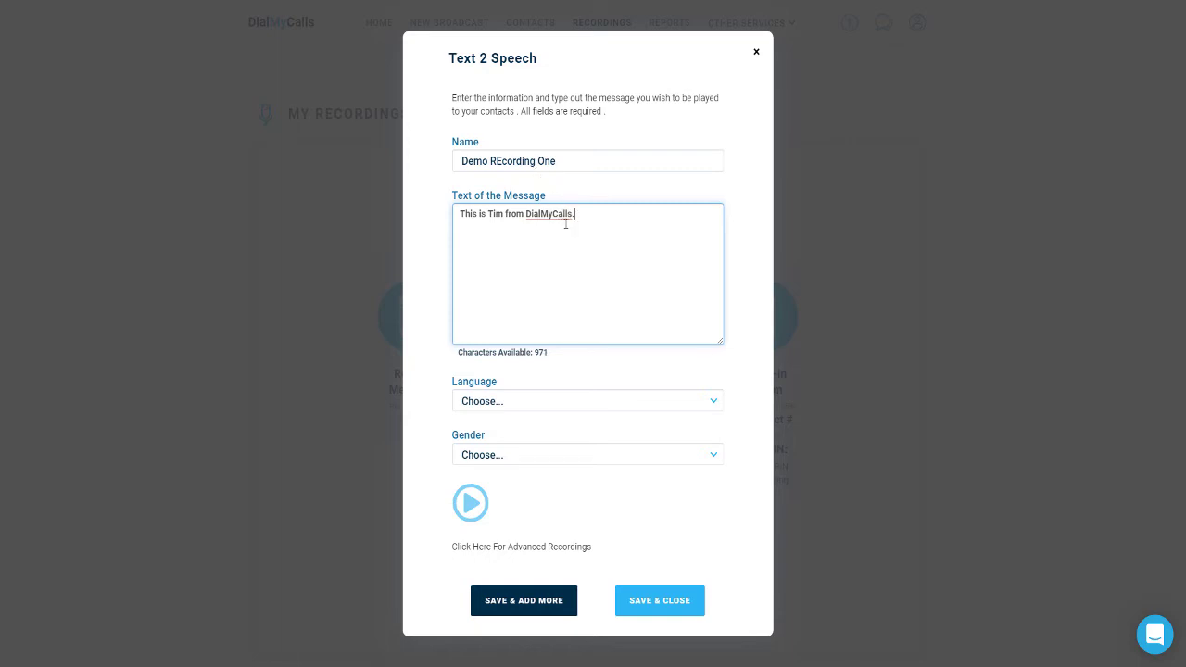
{"action": "left_click", "coordinate": [538, 403]}
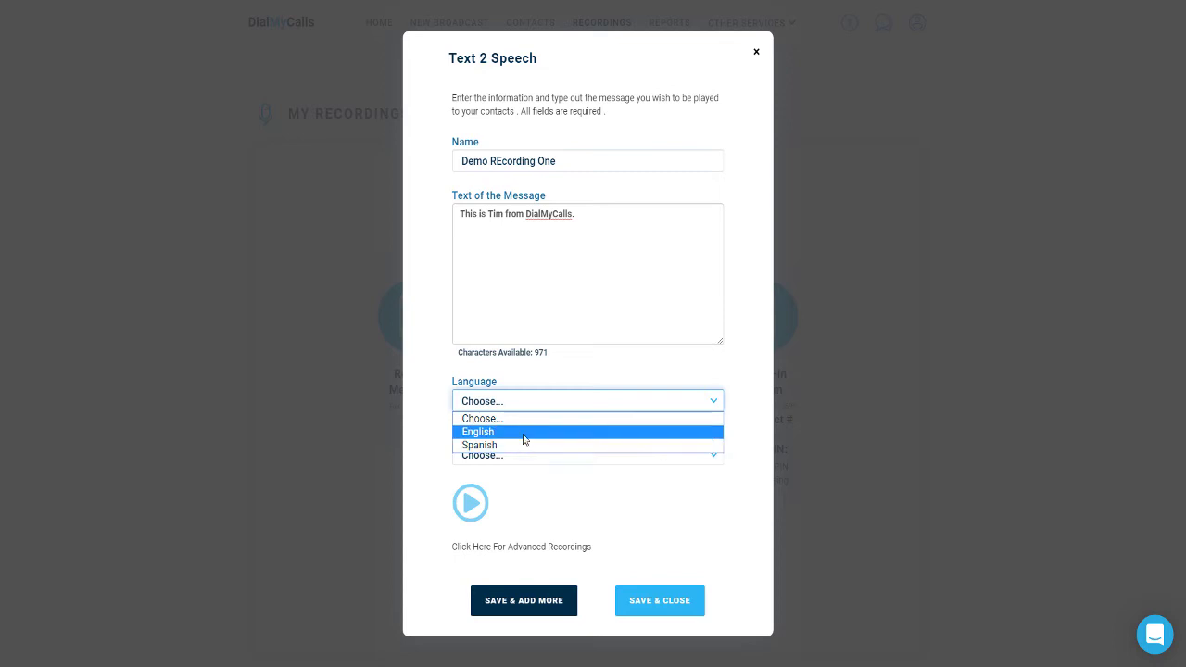
{"action": "left_click", "coordinate": [524, 435]}
{"action": "left_click", "coordinate": [524, 455]}
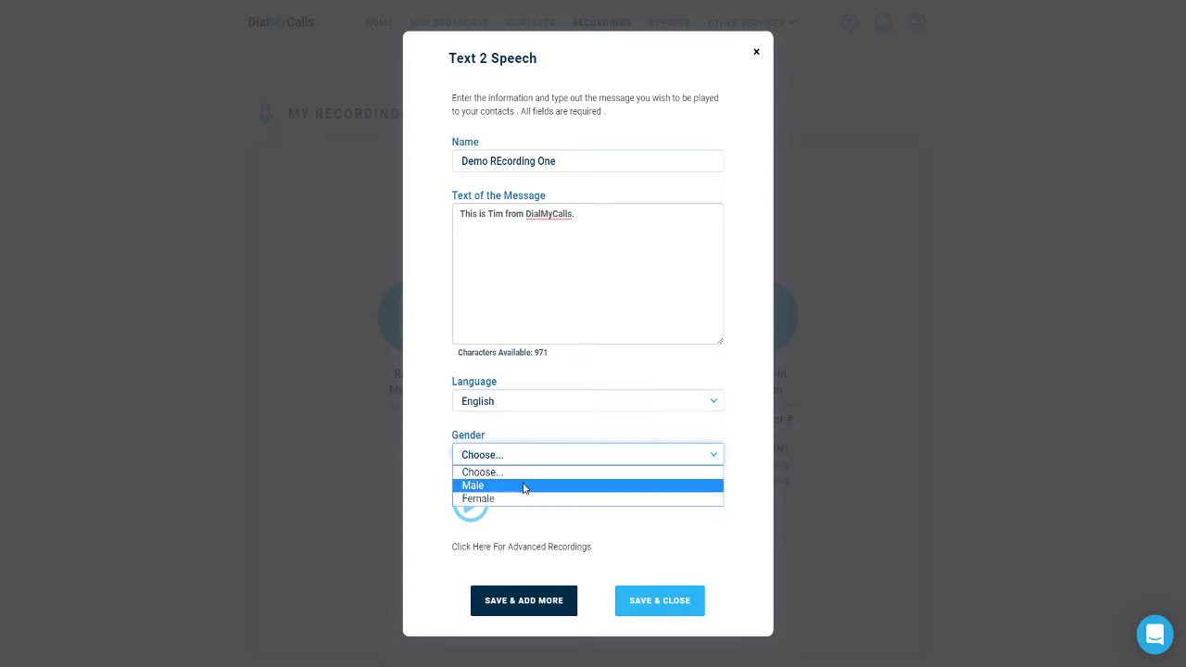
{"action": "left_click", "coordinate": [523, 486]}
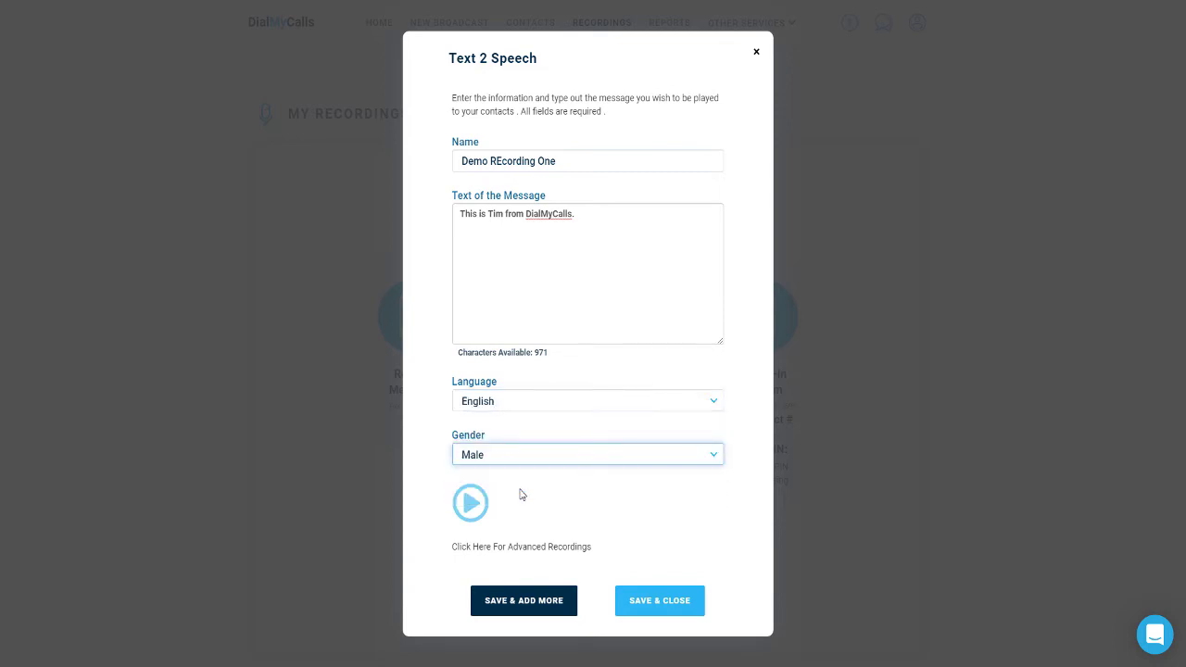
{"action": "left_click", "coordinate": [468, 505]}
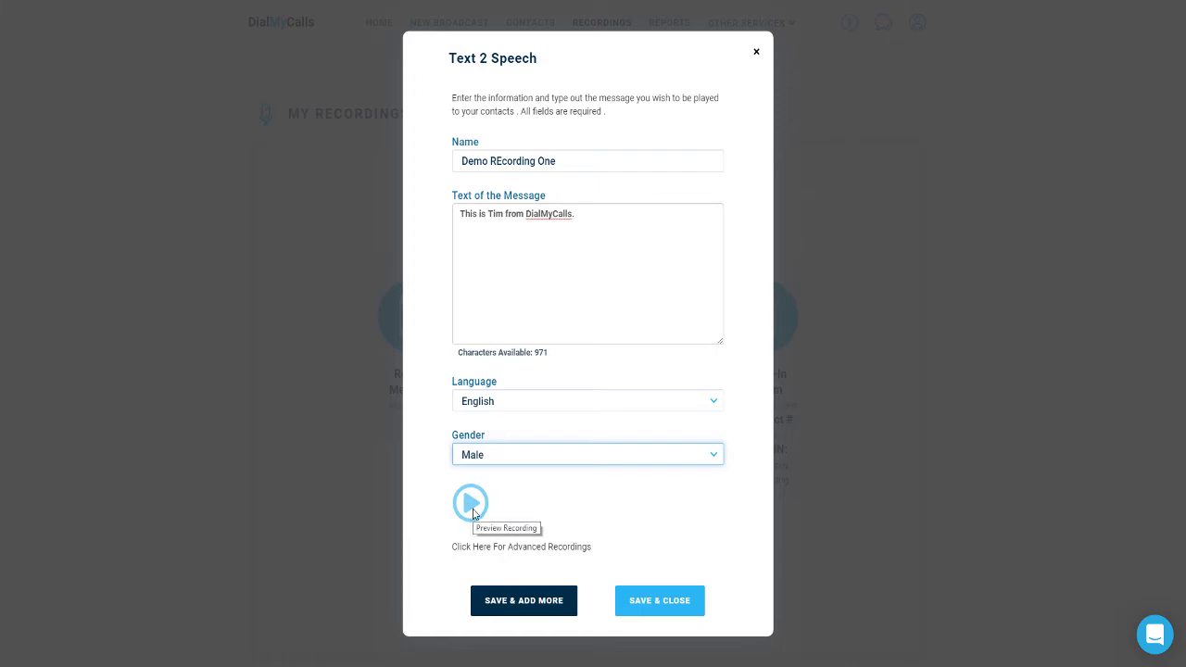
{"action": "left_click", "coordinate": [653, 604]}
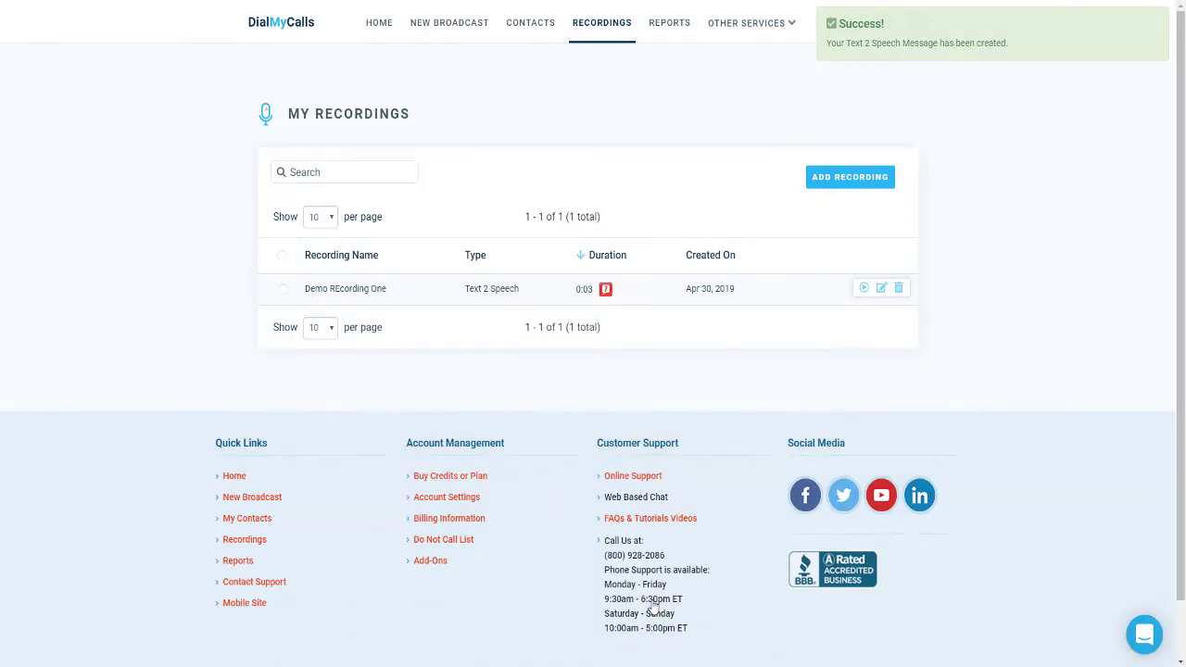
{"action": "mouse_move", "coordinate": [608, 290]}
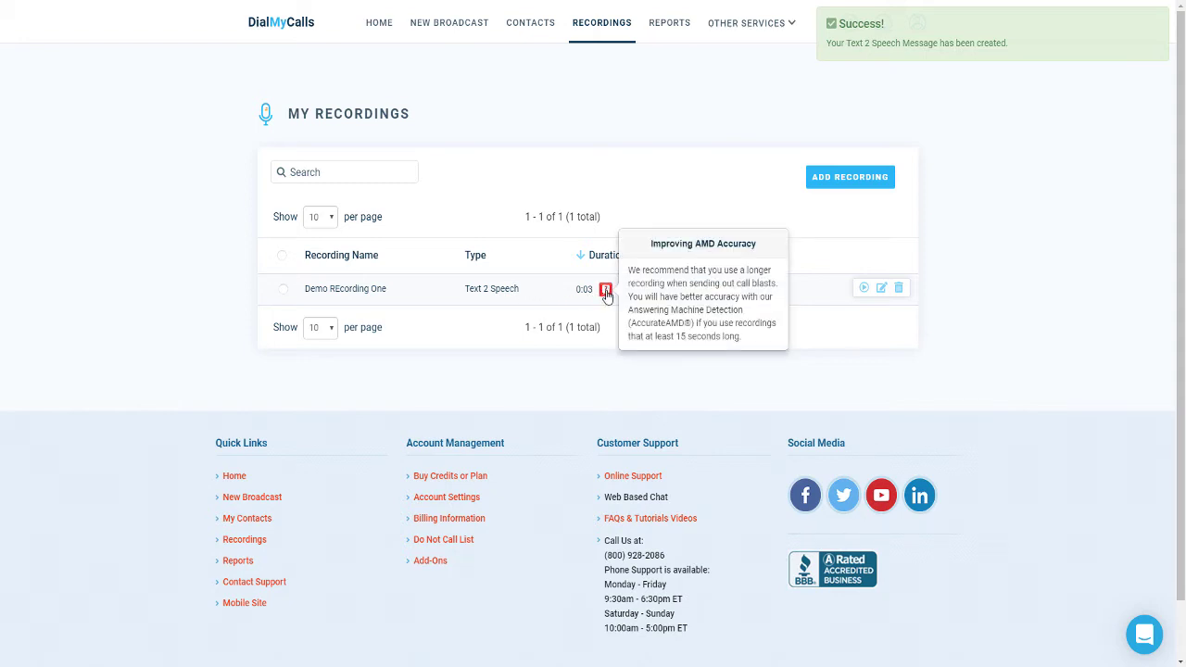
Start Text 2 Speech recording 'Demo Recording Two' with the introduction sentence pasted repeatedly
{"action": "left_click", "coordinate": [816, 180]}
{"action": "left_click", "coordinate": [646, 336]}
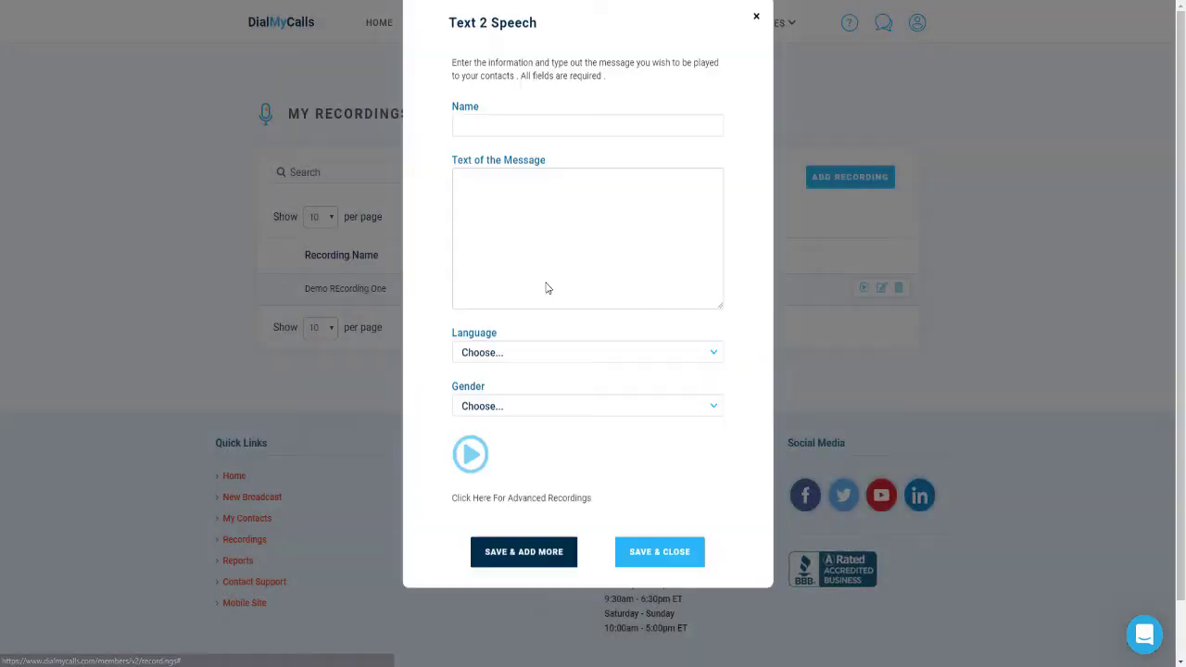
{"action": "type", "text": "Demo Recording Two"}
{"action": "key", "text": "Tab"}
{"action": "type", "text": "This is tim from Di"}
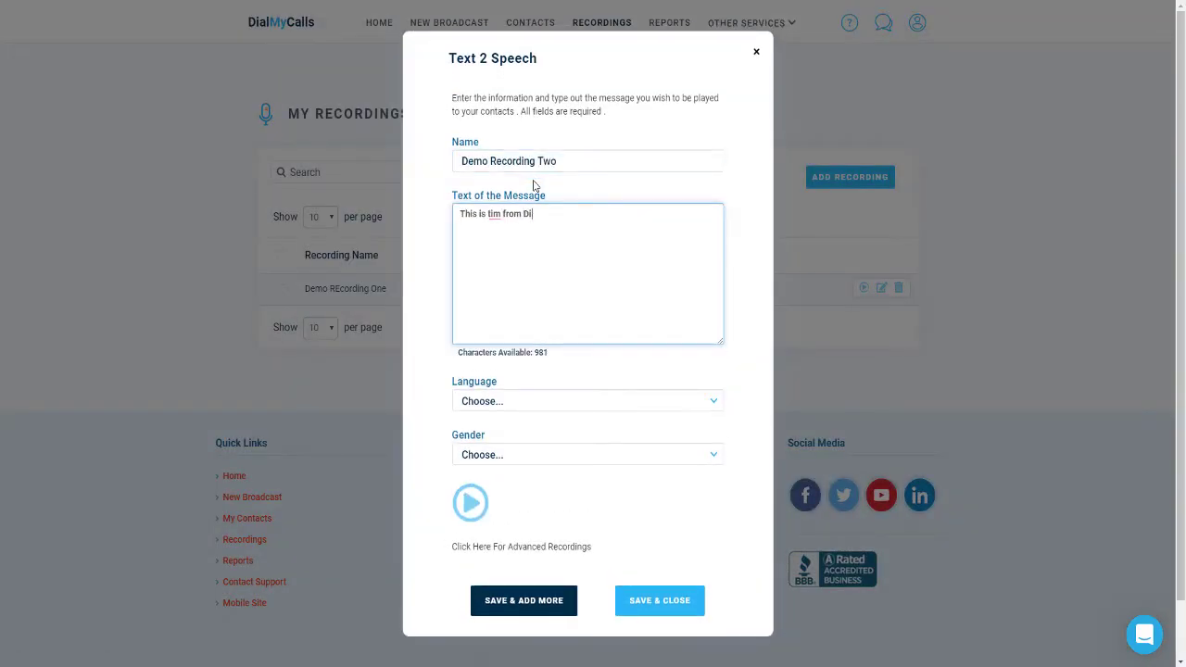
{"action": "type", "text": "alMyCalls."}
{"action": "triple_click", "coordinate": [620, 217]}
{"action": "key", "text": "ctrl+c"}
{"action": "left_click", "coordinate": [620, 217]}
{"action": "key", "text": "space"}
{"action": "key", "text": "ctrl+v"}
{"action": "key", "text": "space"}
{"action": "key", "text": "ctrl+v"}
{"action": "key", "text": "space"}
{"action": "key", "text": "ctrl+v"}
{"action": "key", "text": "space"}
{"action": "key", "text": "ctrl+v"}
{"action": "key", "text": "space"}
{"action": "key", "text": "ctrl+v"}
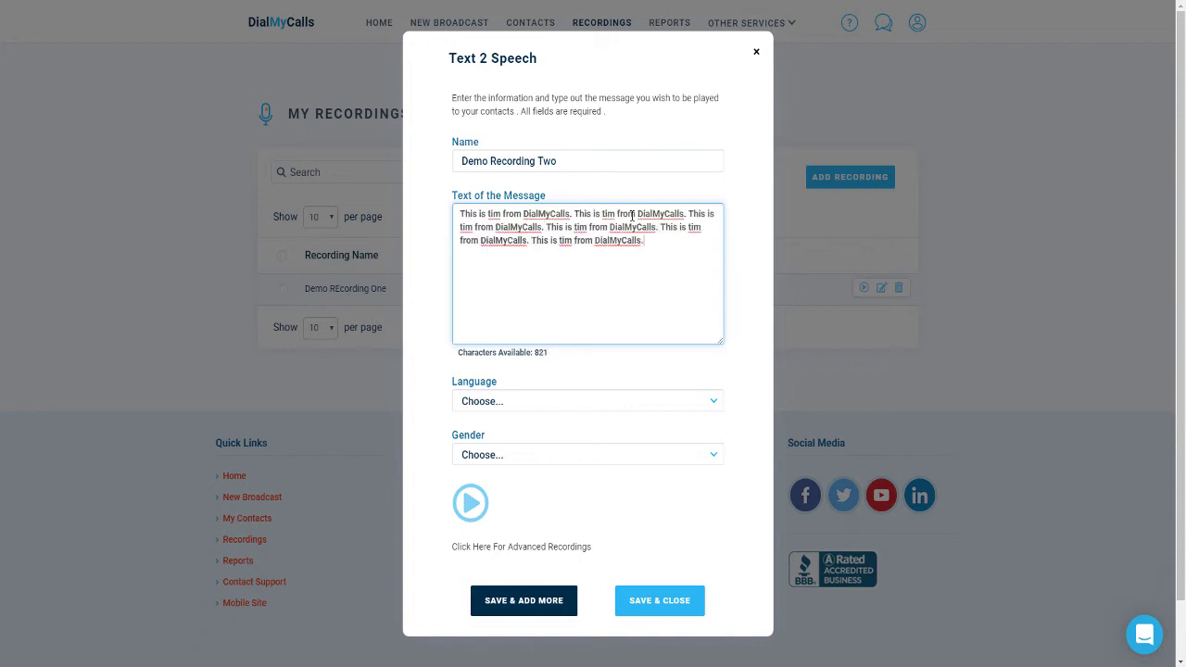
{"action": "key", "text": "space"}
{"action": "key", "text": "ctrl+v"}
Set the voice to English Female and save the second recording
{"action": "left_click", "coordinate": [584, 401]}
{"action": "left_click", "coordinate": [537, 432]}
{"action": "left_click", "coordinate": [525, 455]}
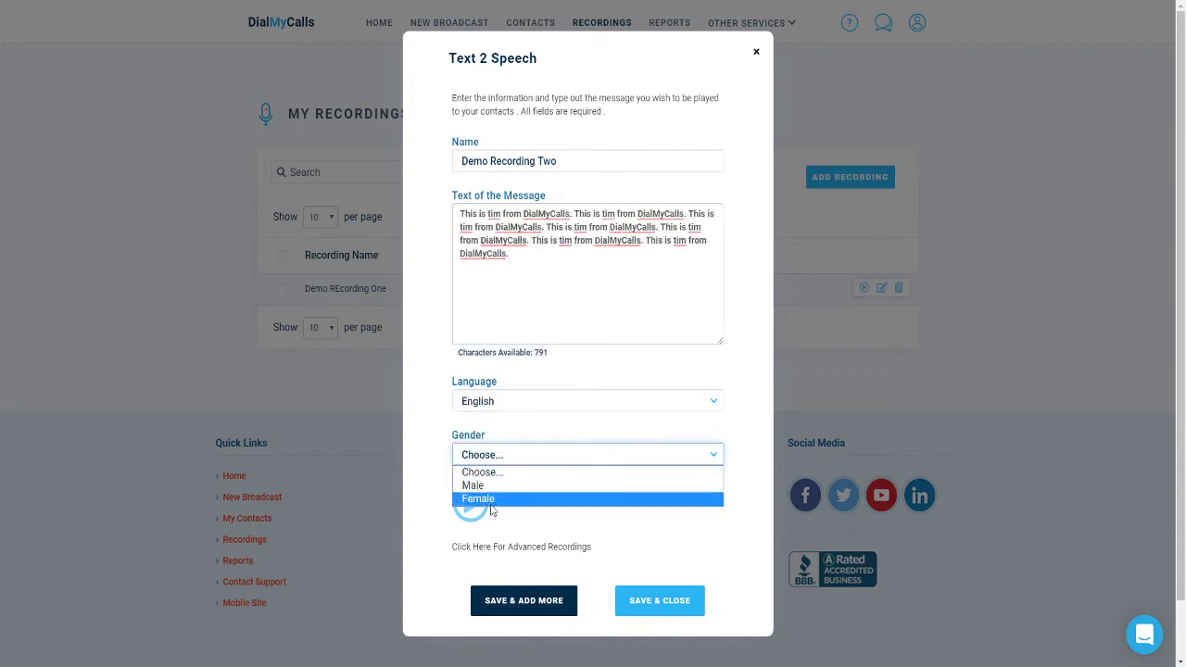
{"action": "left_click", "coordinate": [489, 500]}
{"action": "left_click", "coordinate": [660, 601]}
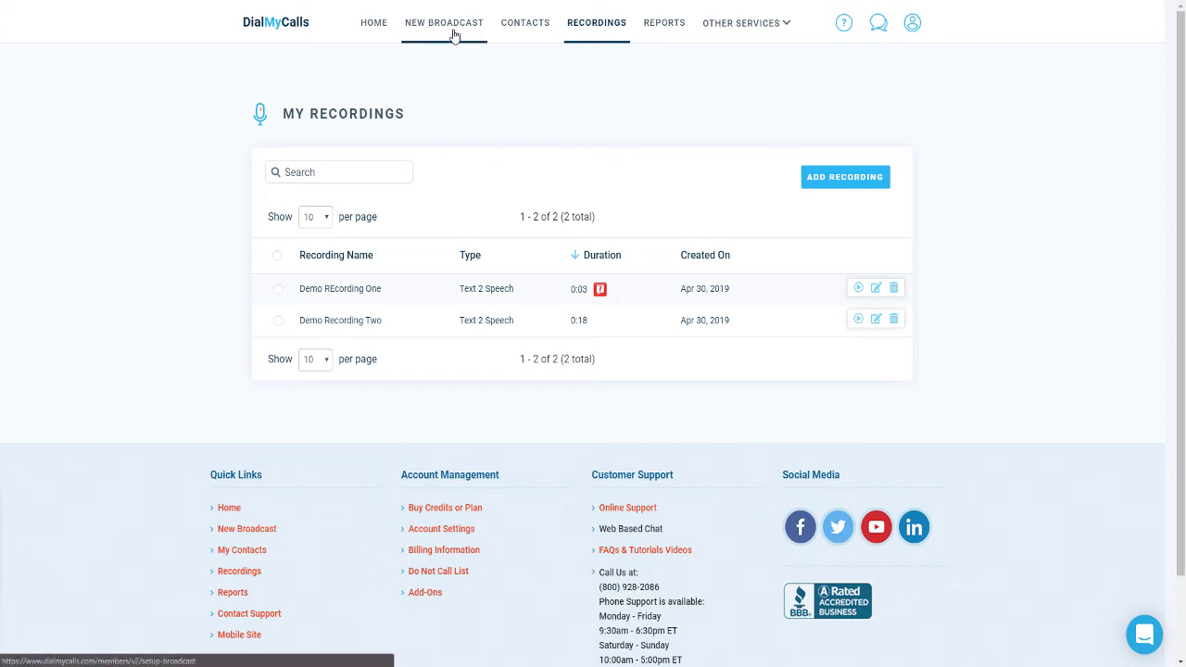
Begin a new broadcast with Voice, Text and E-Mail selected and the single contact as recipient
{"action": "left_click", "coordinate": [454, 35]}
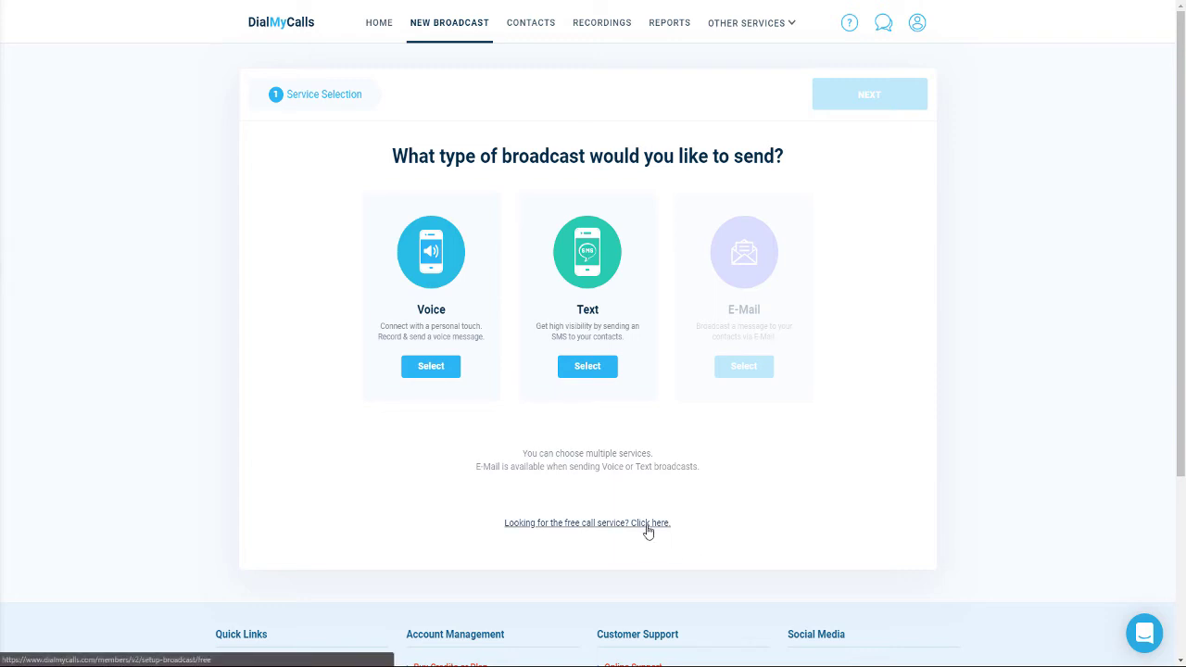
{"action": "left_click", "coordinate": [431, 369]}
{"action": "left_click", "coordinate": [575, 367]}
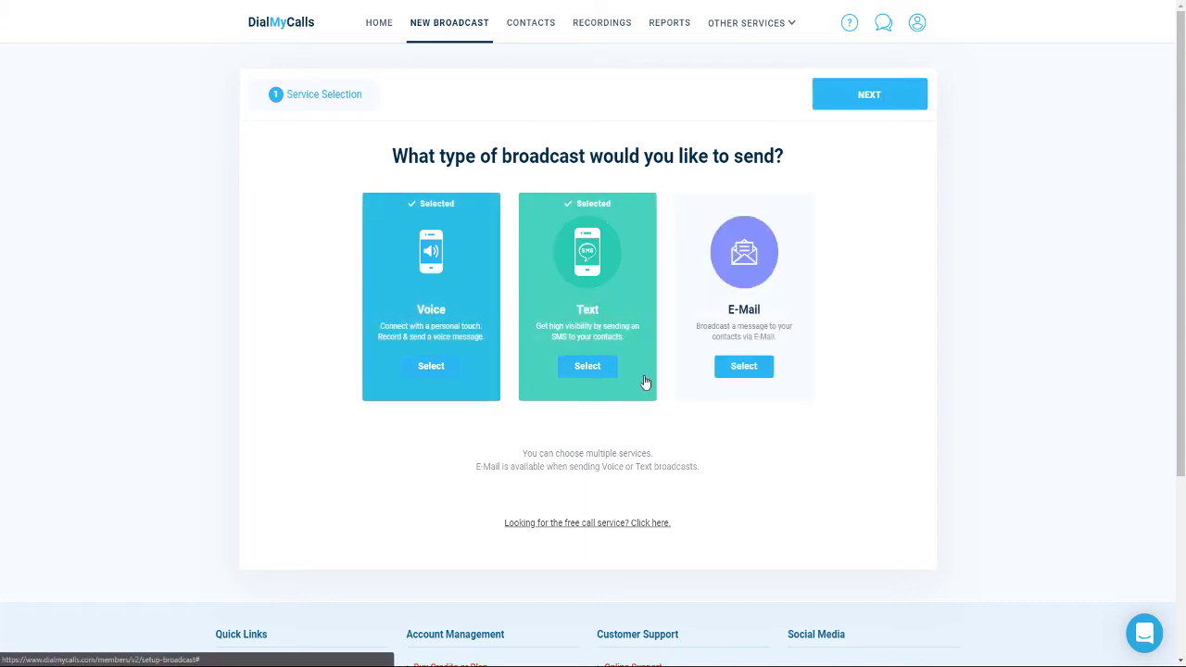
{"action": "left_click", "coordinate": [743, 369]}
{"action": "left_click", "coordinate": [884, 95]}
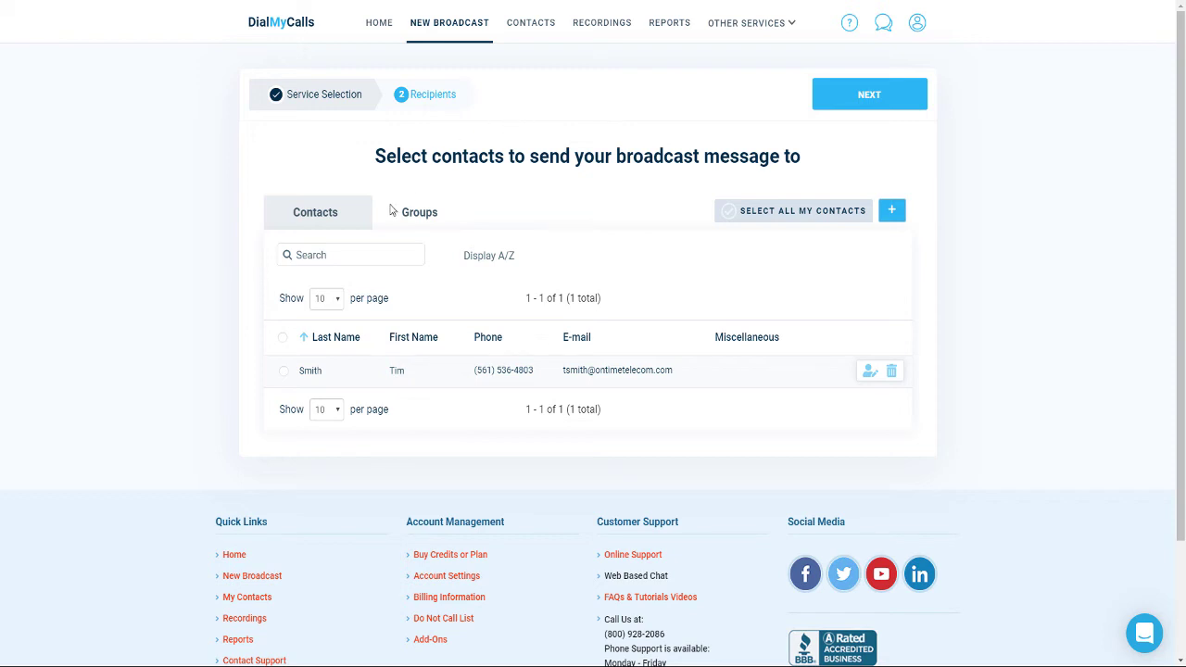
{"action": "left_click", "coordinate": [287, 374]}
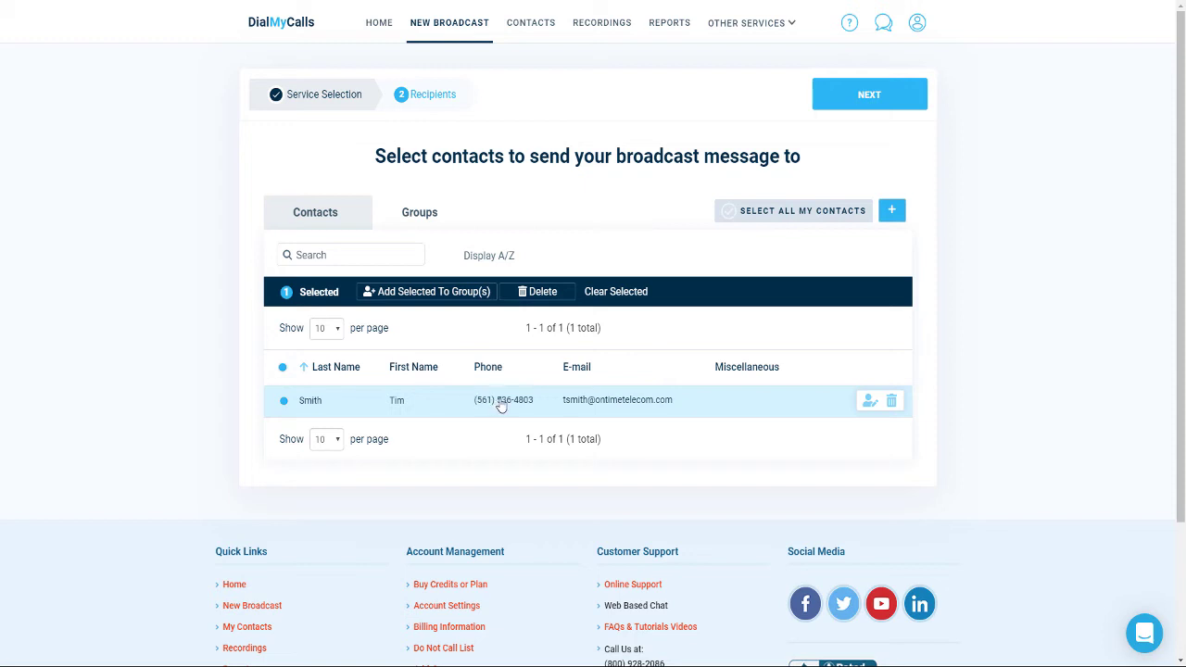
{"action": "left_click", "coordinate": [857, 107]}
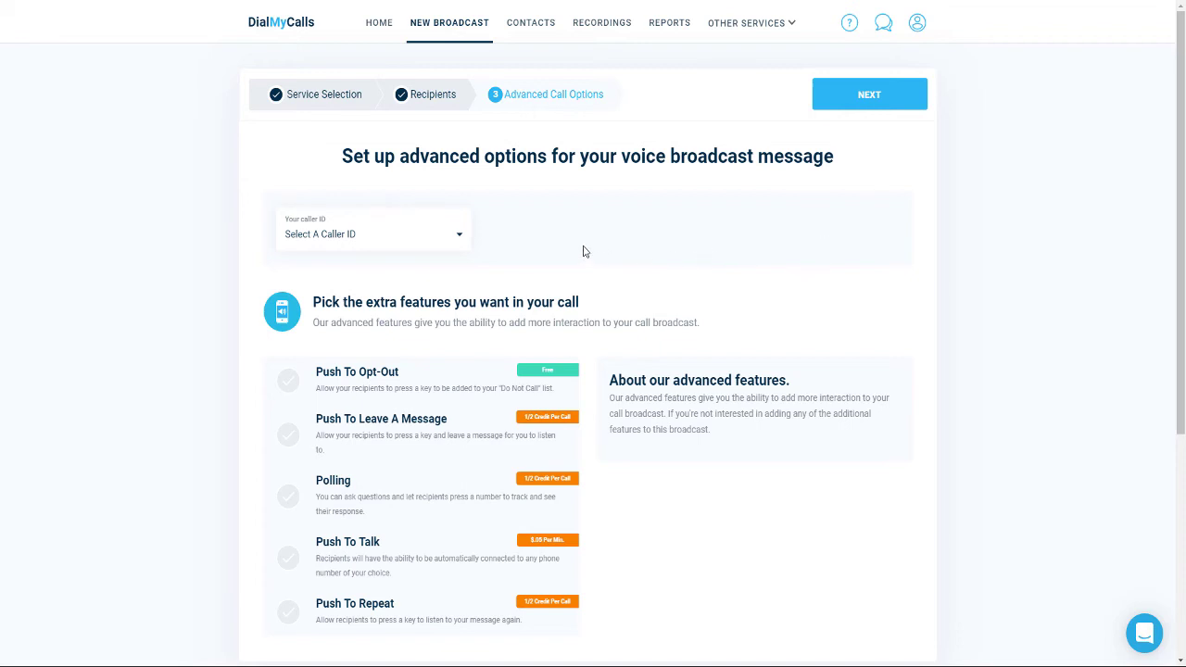
Use the demo number as caller ID and pick Demo Recording Two as the broadcast message
{"action": "left_click", "coordinate": [457, 239]}
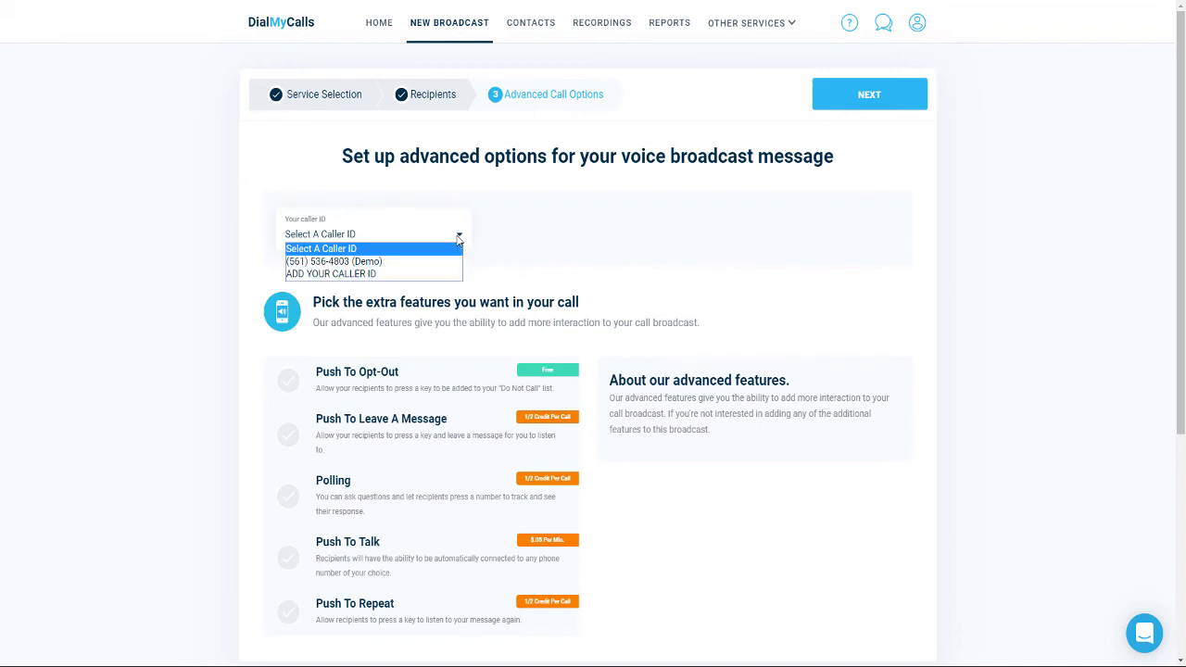
{"action": "left_click", "coordinate": [438, 268]}
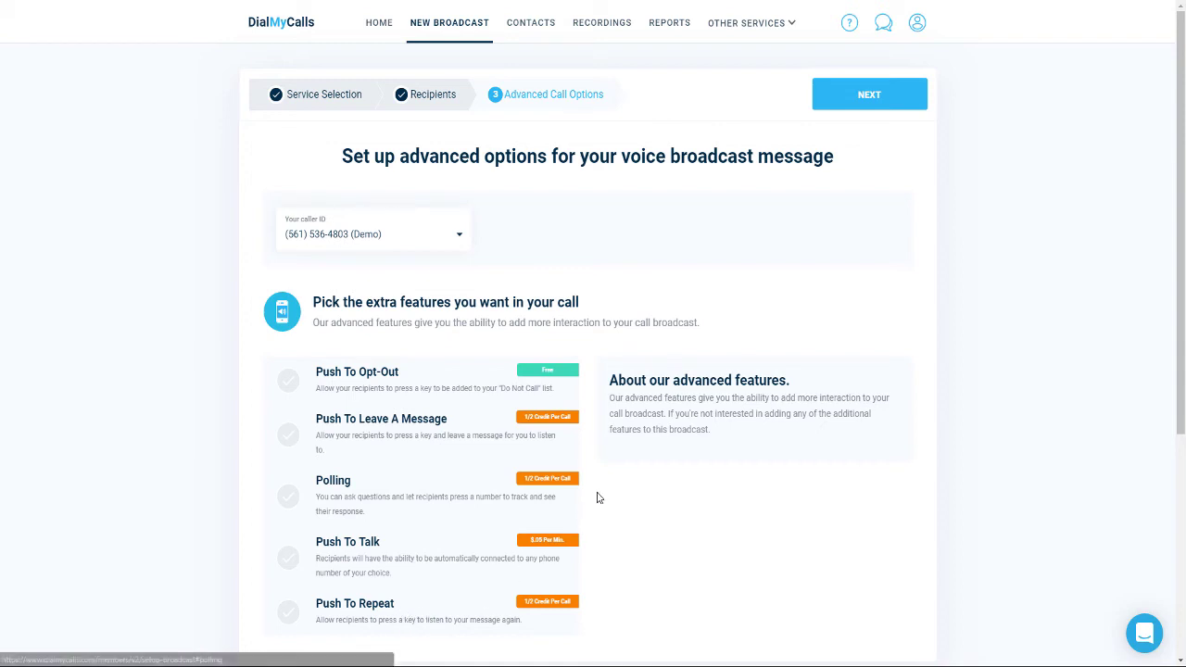
{"action": "left_click", "coordinate": [867, 96]}
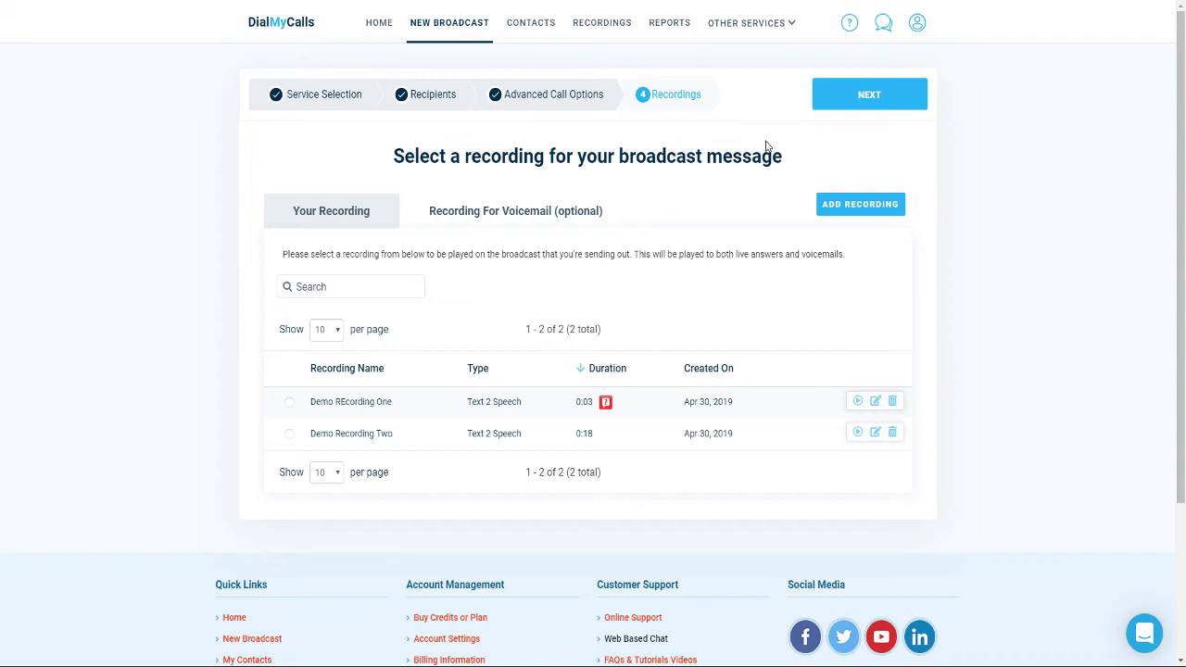
{"action": "left_click", "coordinate": [352, 442]}
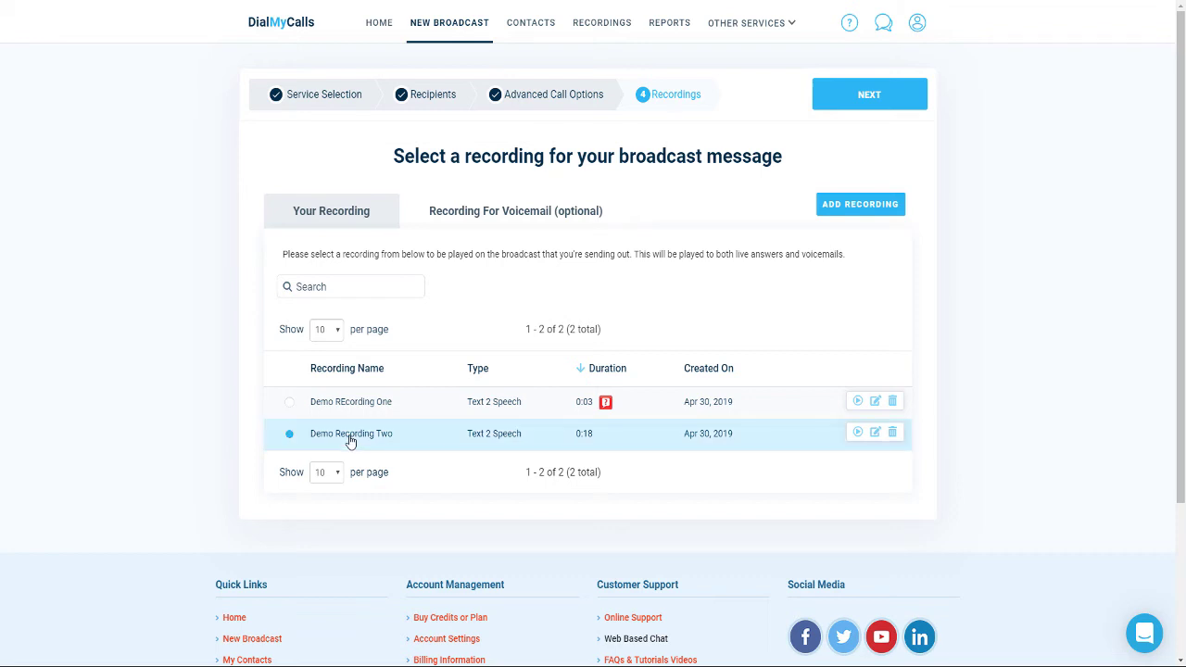
{"action": "left_click", "coordinate": [857, 103]}
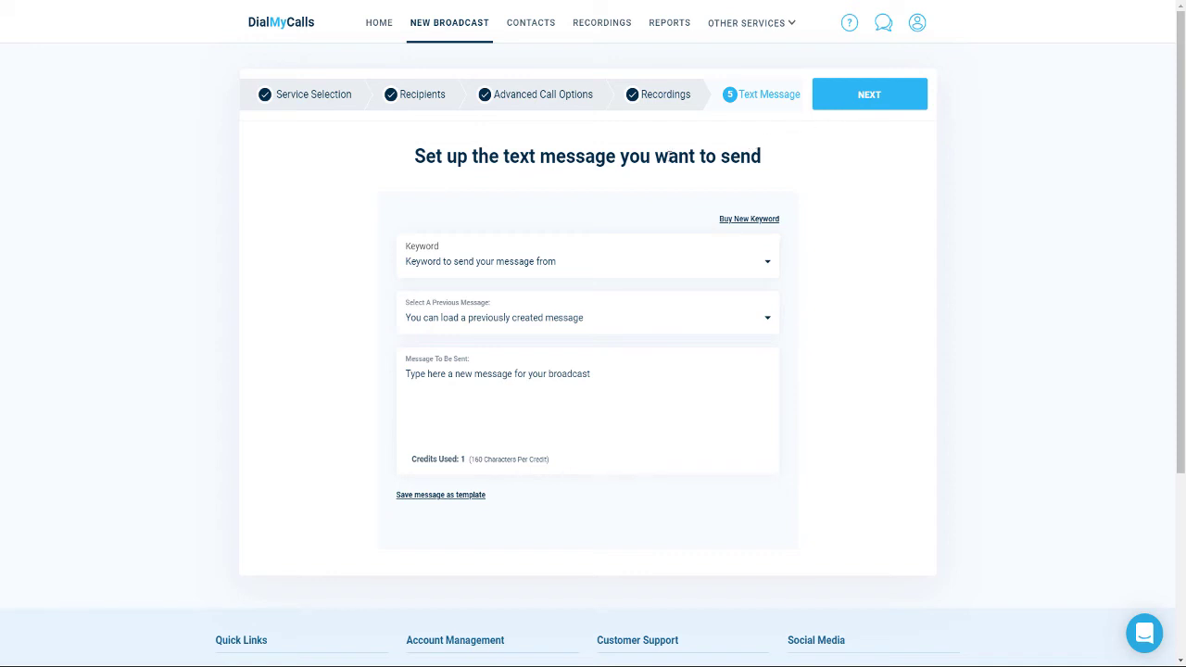
Choose WEBINARS as the sending keyword, enter a brief test note as the text, and continue
{"action": "left_click", "coordinate": [487, 264]}
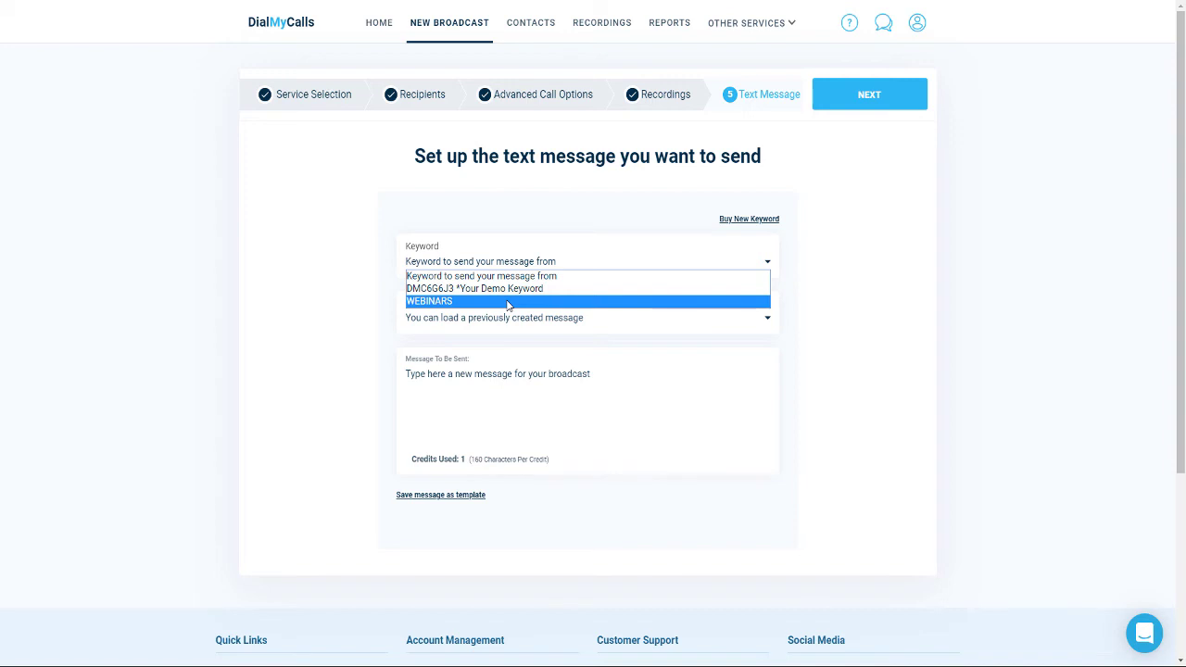
{"action": "left_click", "coordinate": [508, 302]}
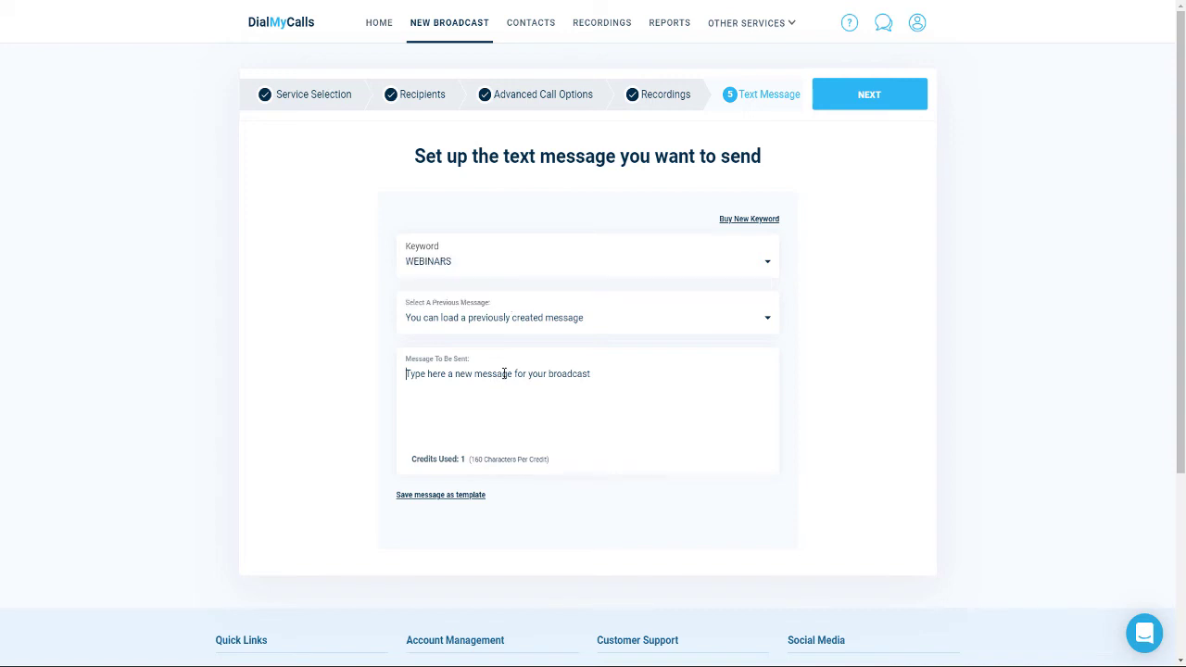
{"action": "type", "text": "Test from Tim."}
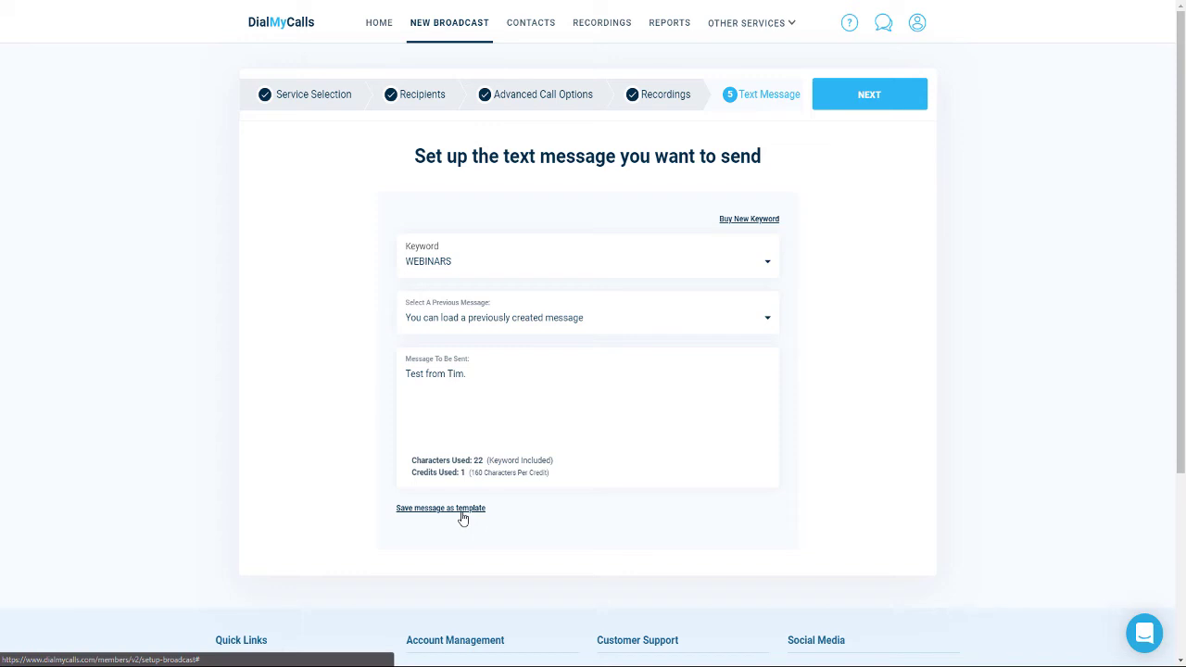
{"action": "left_click", "coordinate": [880, 98]}
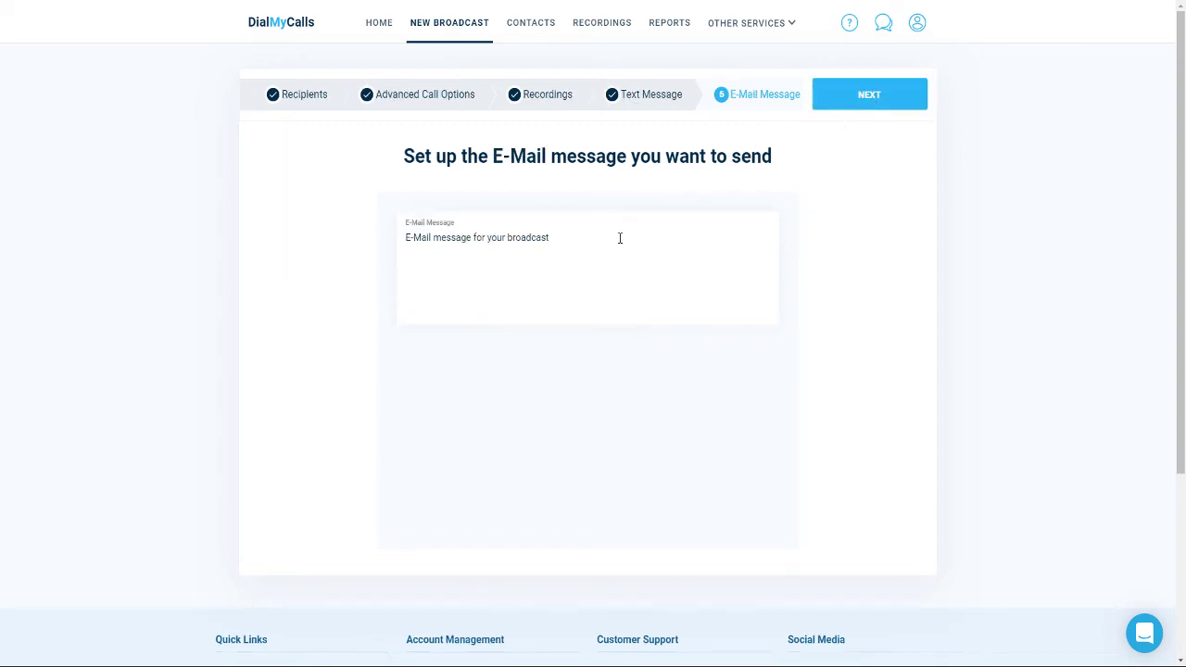
Enter a short test e-mail message signed with the sender's first name, then go to Broadcast Options
{"action": "type", "text": "Test from Tim."}
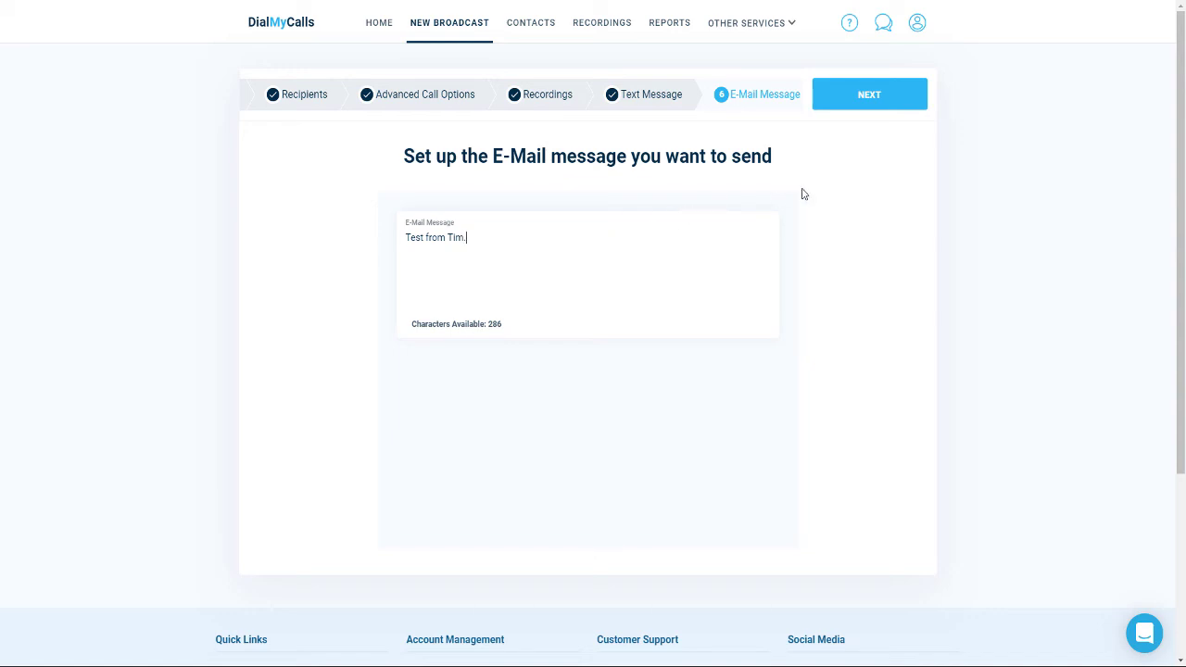
{"action": "left_click", "coordinate": [864, 98]}
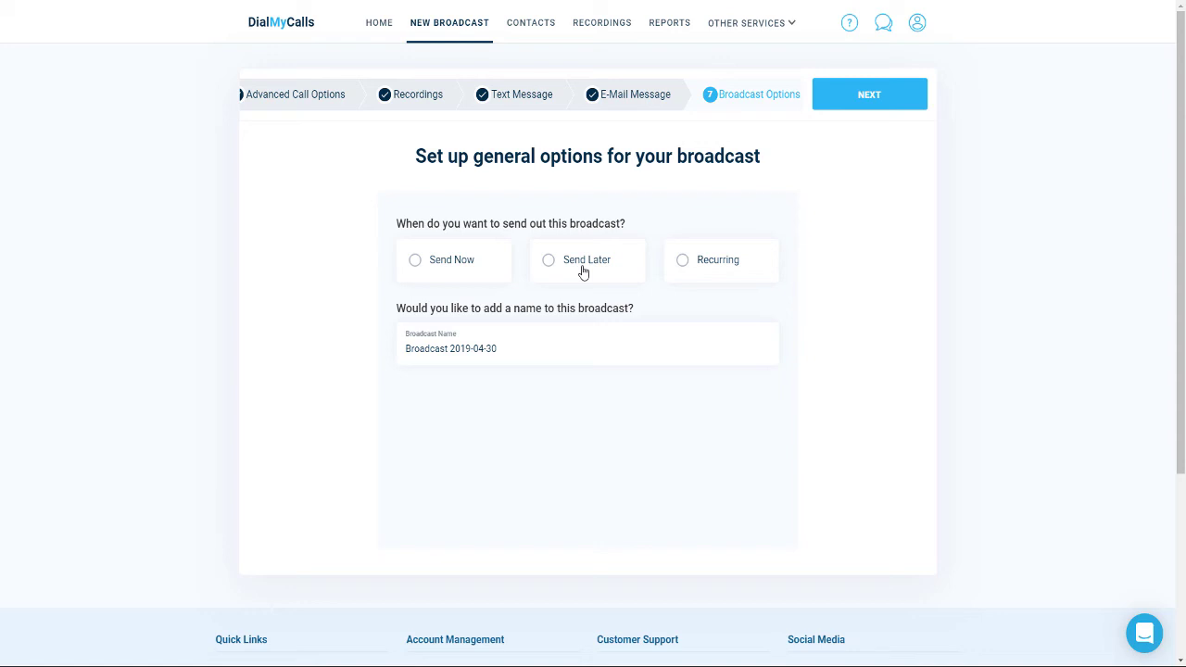
Replace the default broadcast name with 'Demo'
{"action": "mouse_move", "coordinate": [704, 275]}
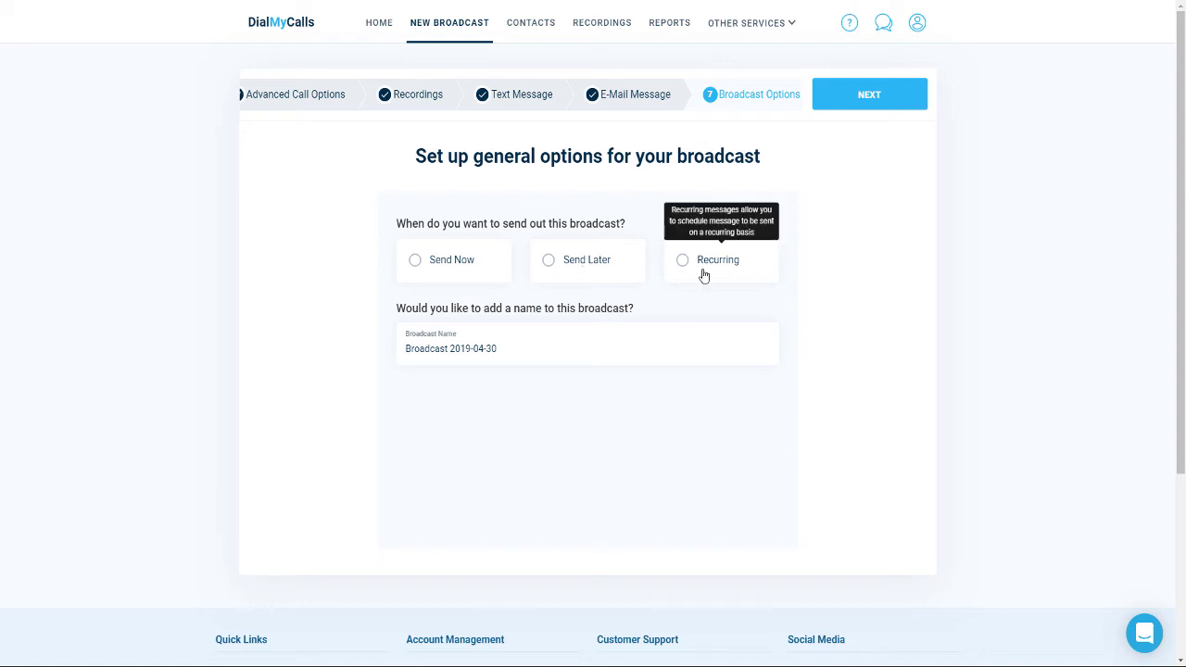
{"action": "triple_click", "coordinate": [531, 344]}
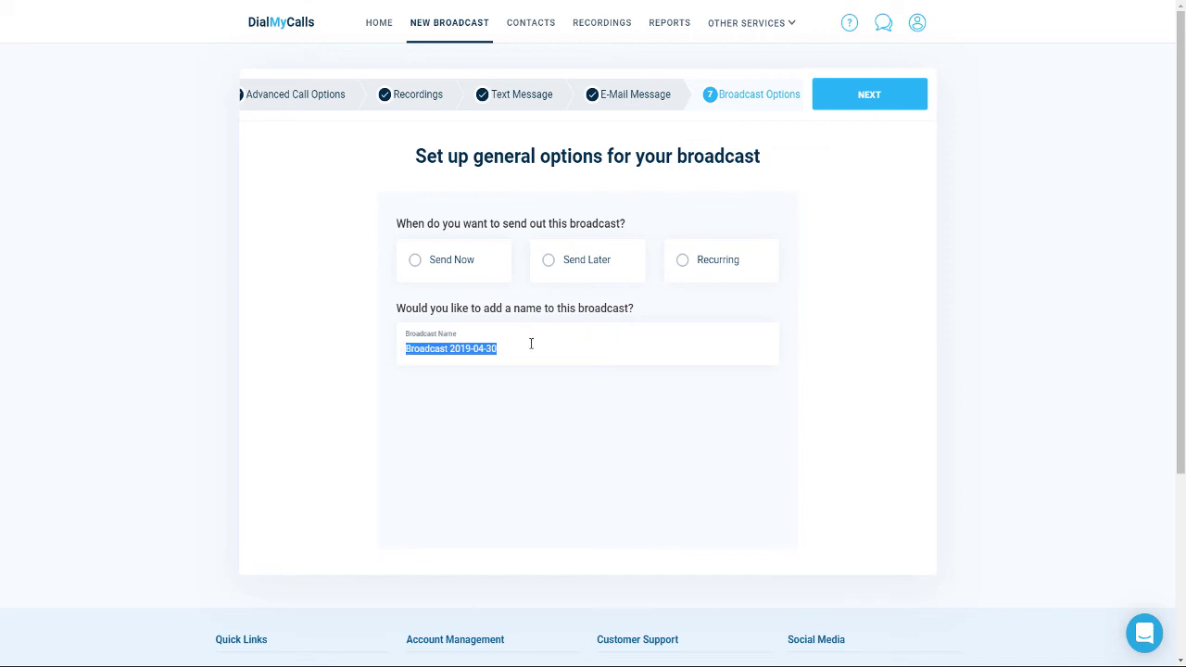
{"action": "type", "text": "Demo"}
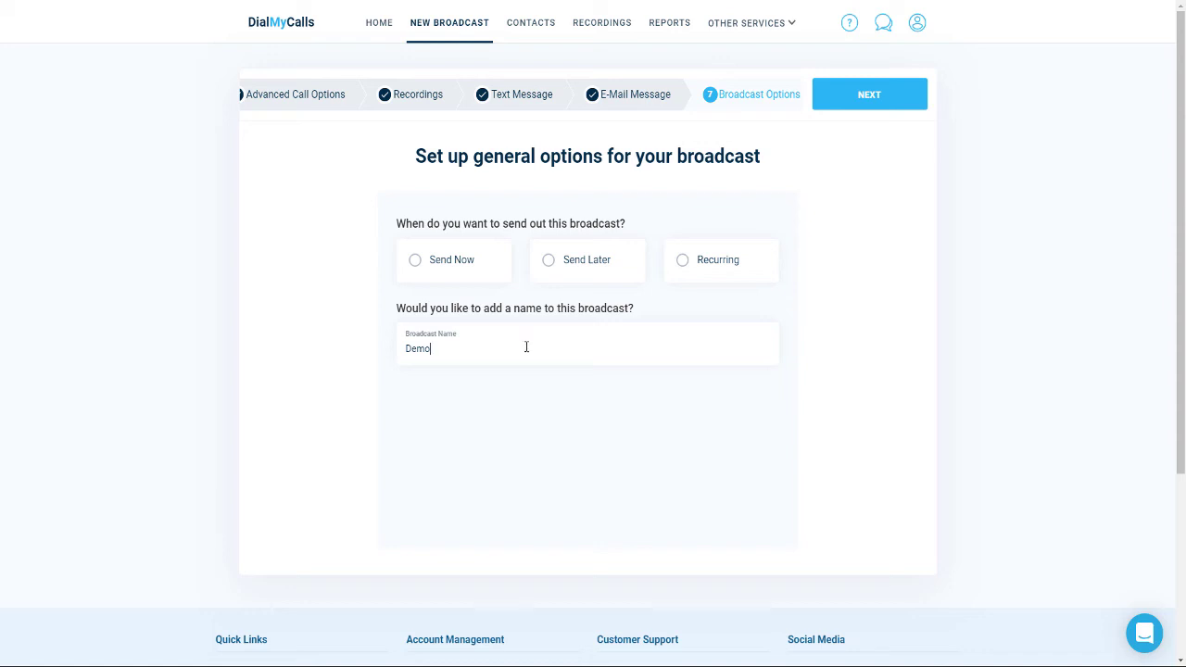
Try the Send Later timing, then set the broadcast to Recurring
{"action": "triple_click", "coordinate": [470, 266]}
{"action": "left_click", "coordinate": [469, 266]}
{"action": "left_click", "coordinate": [600, 270]}
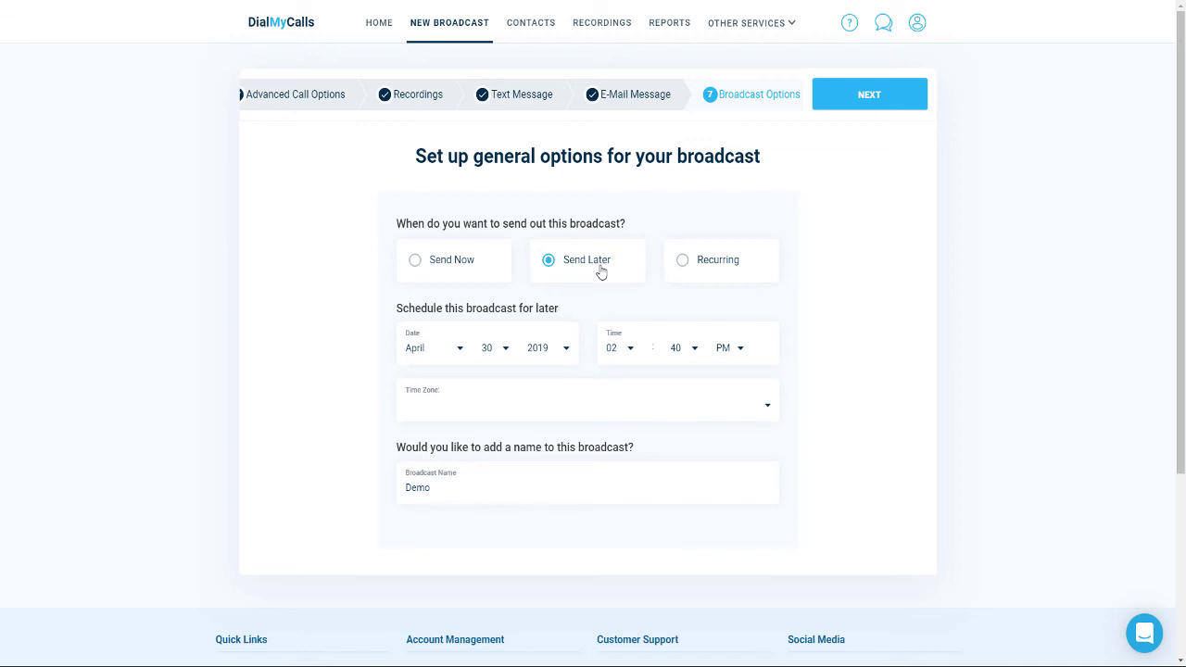
{"action": "left_click", "coordinate": [705, 269]}
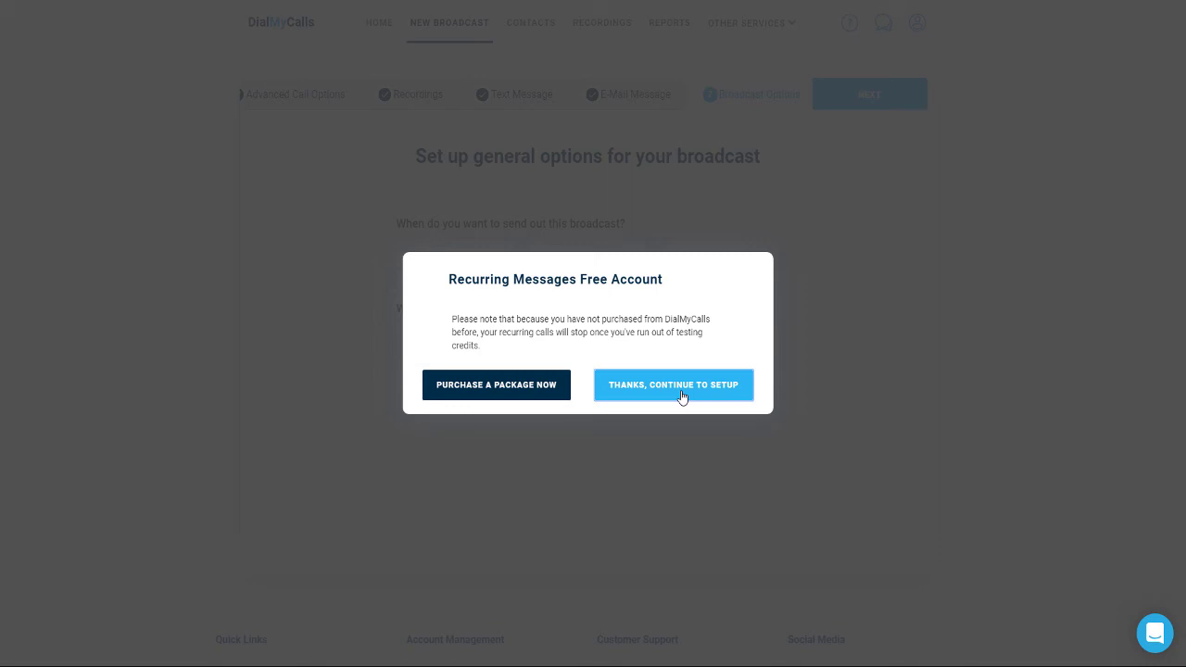
Dismiss the recurring-messages notice and check the Repeat every intervals, leaving them unchanged. Switch the Demo broadcast to Send Now and continue to review
{"action": "left_click", "coordinate": [682, 397]}
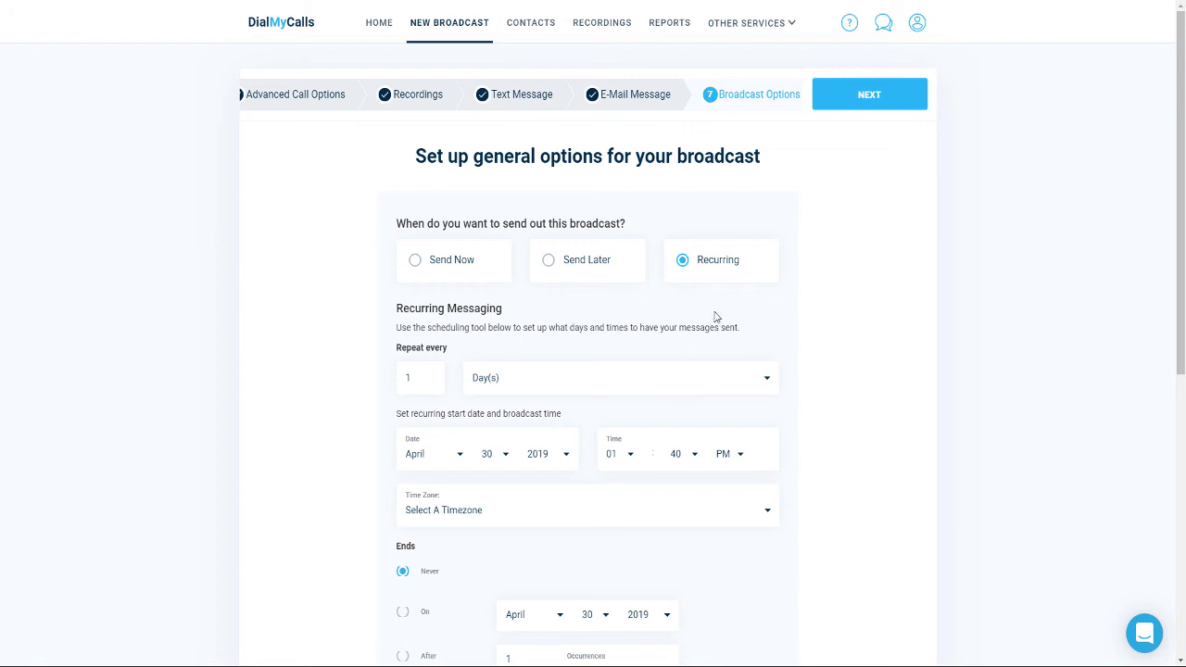
{"action": "scroll", "coordinate": [714, 317], "scroll_direction": "down", "scroll_amount": 1}
{"action": "scroll", "coordinate": [714, 317], "scroll_direction": "down", "scroll_amount": 2}
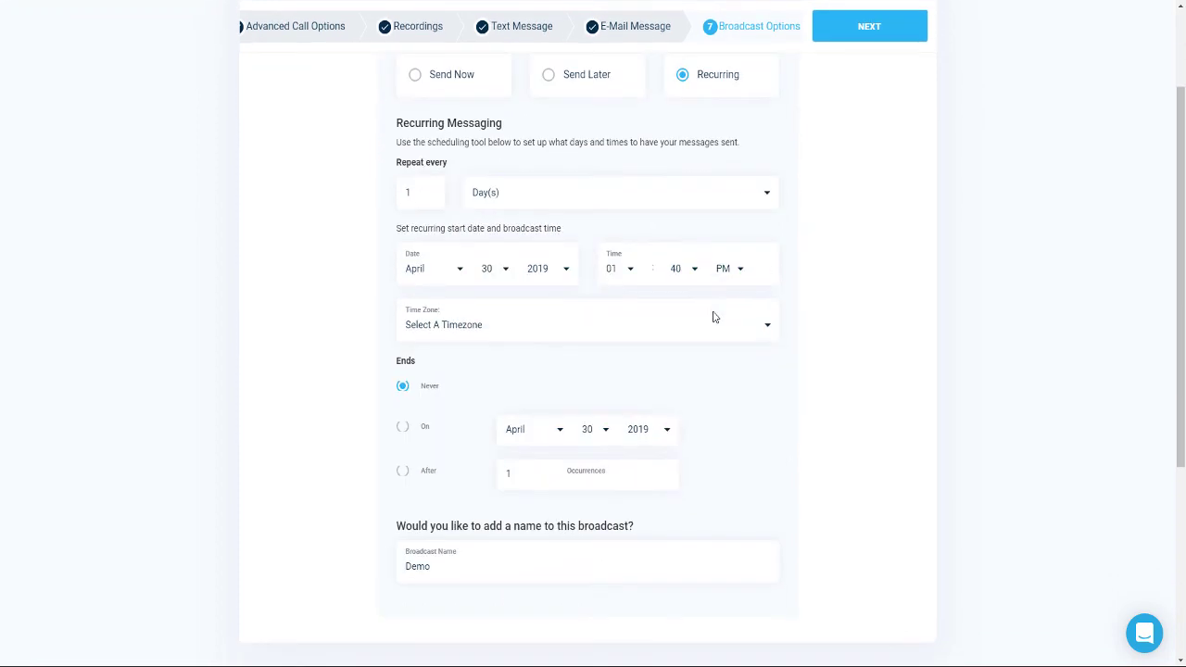
{"action": "left_click", "coordinate": [594, 200]}
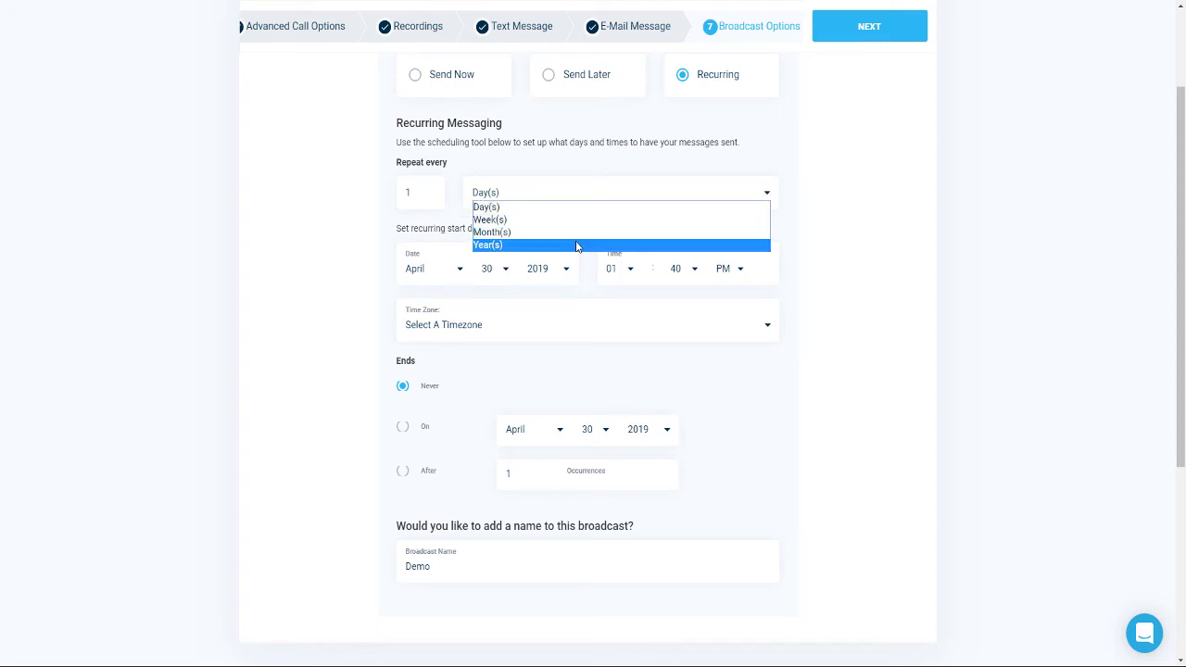
{"action": "left_click", "coordinate": [800, 132]}
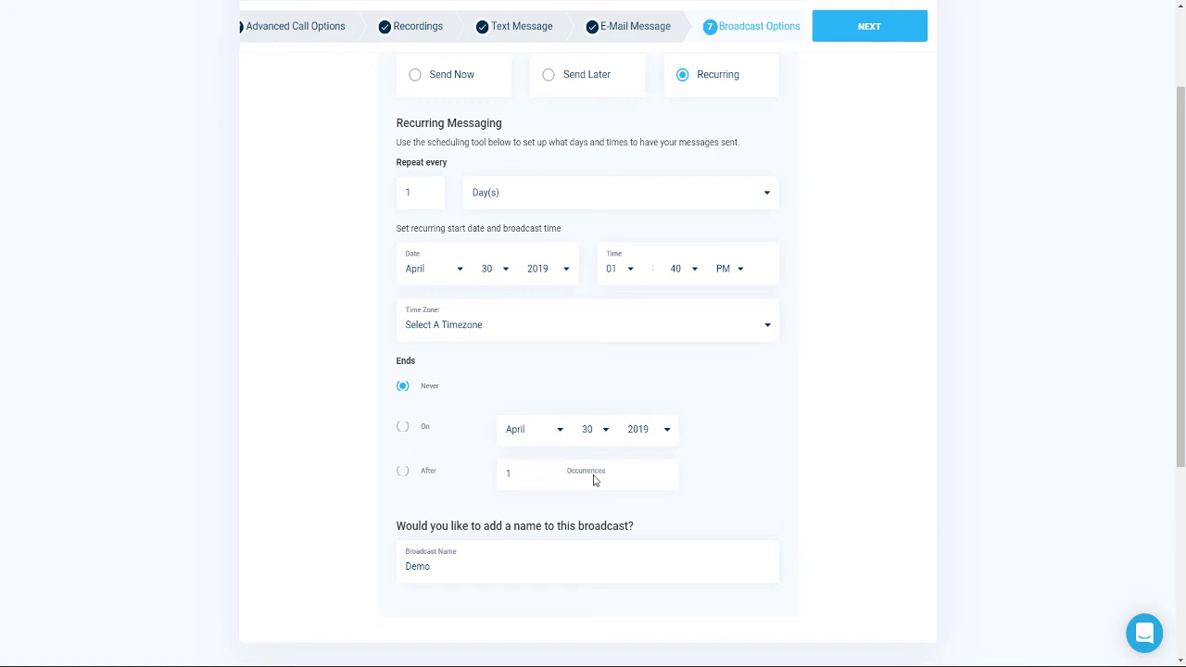
{"action": "left_click", "coordinate": [431, 86]}
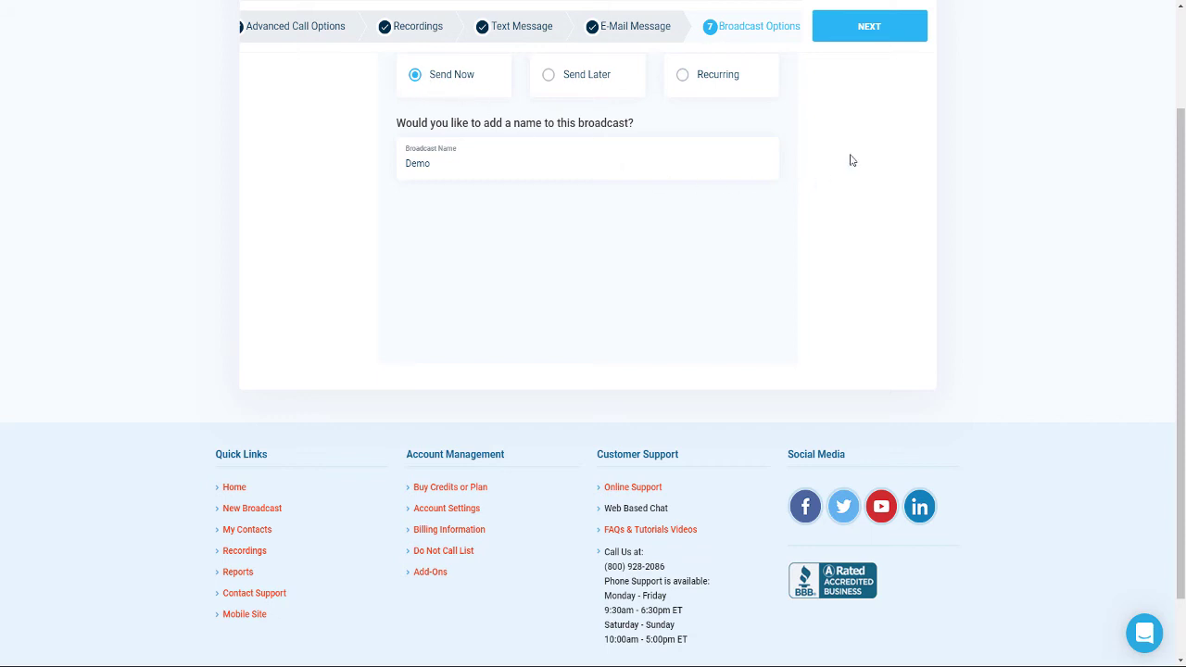
{"action": "left_click", "coordinate": [876, 34]}
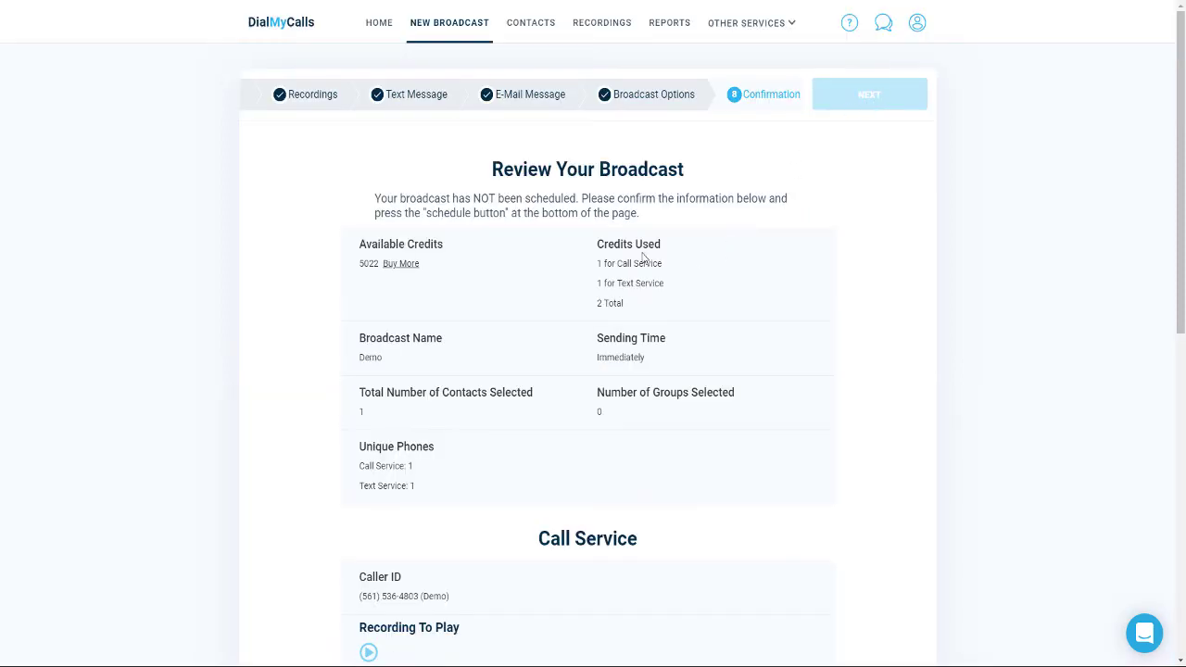
Send the Demo broadcast now from the confirmation page, then check its summary showing 2 credits used
{"action": "scroll", "coordinate": [662, 266], "scroll_direction": "down", "scroll_amount": 3}
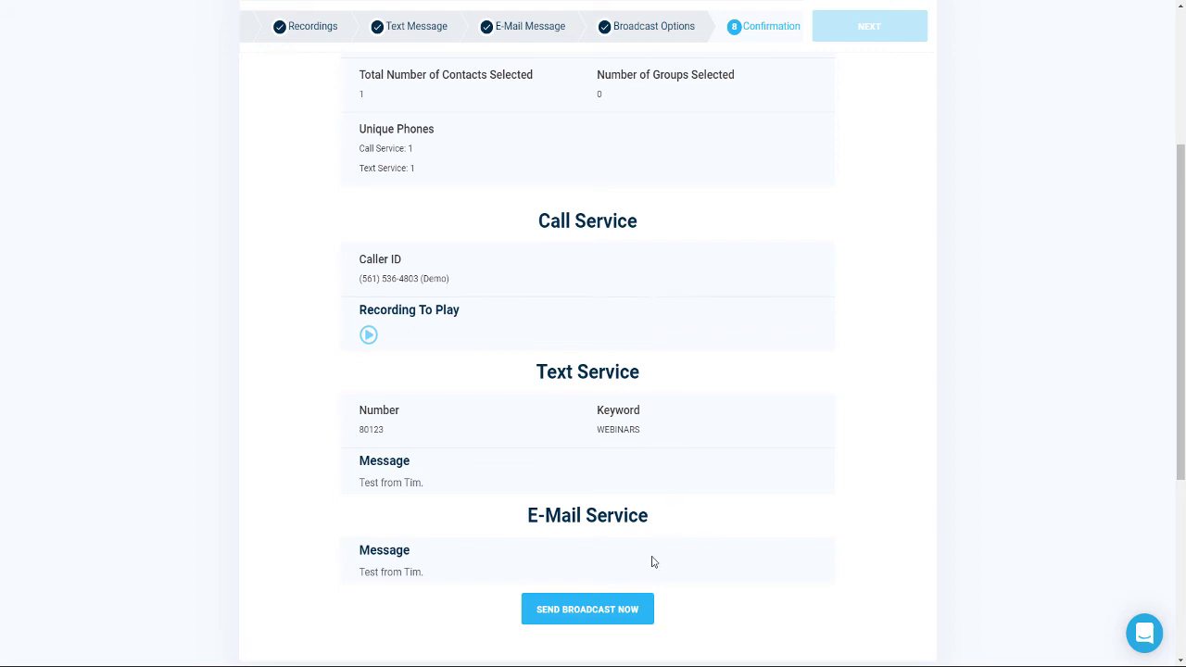
{"action": "left_click", "coordinate": [611, 612]}
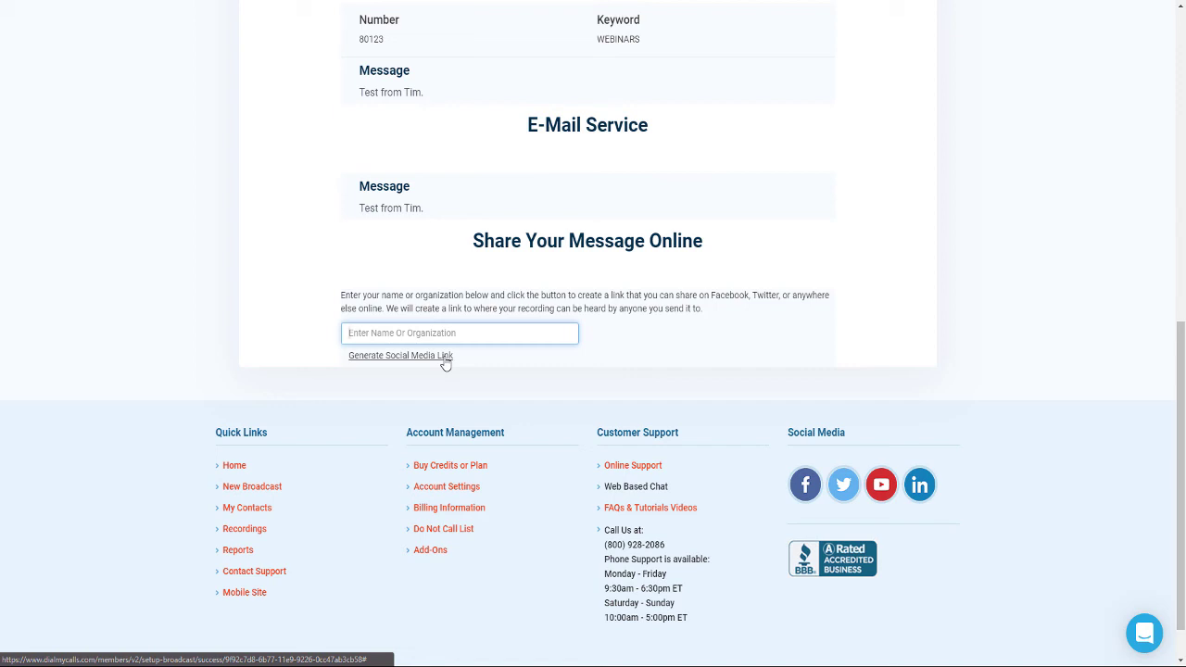
{"action": "scroll", "coordinate": [730, 326], "scroll_direction": "up", "scroll_amount": 3}
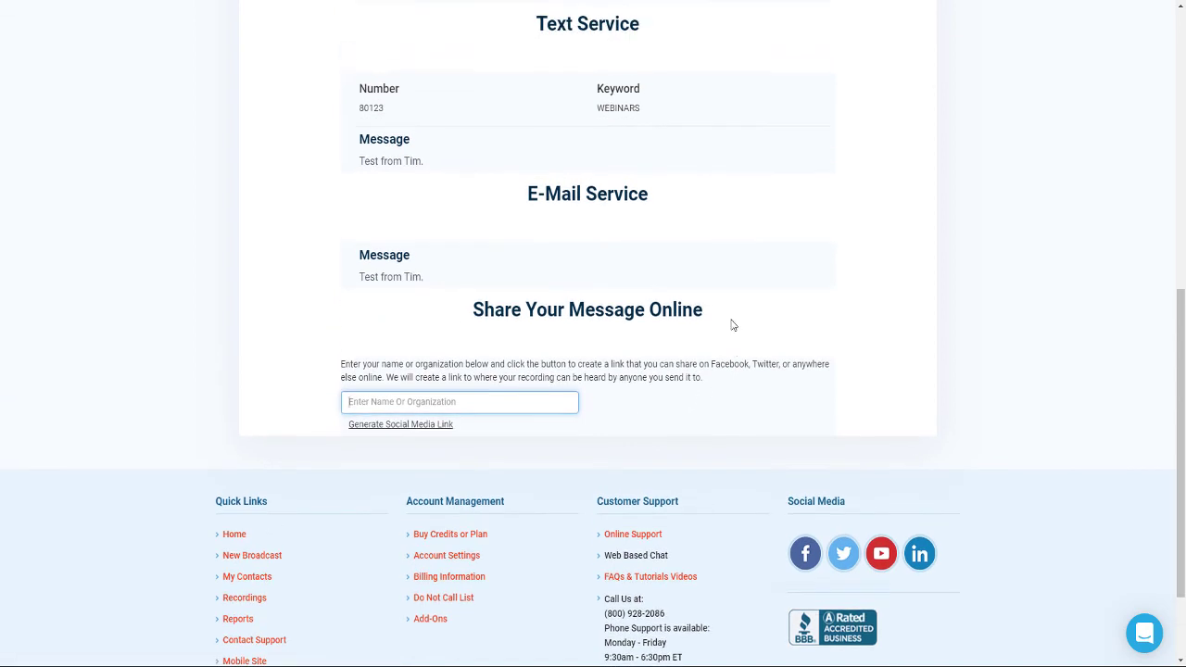
{"action": "scroll", "coordinate": [728, 330], "scroll_direction": "up", "scroll_amount": 4}
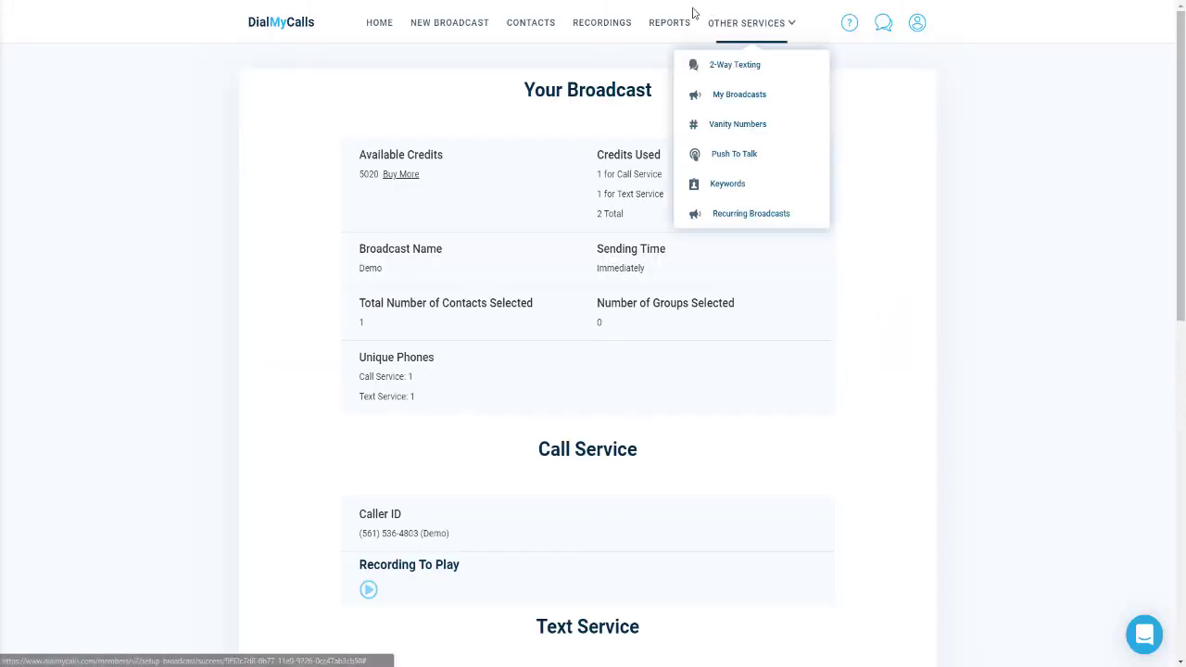
Open the Demo Call Report from Reports, showing 1 successful call to voicemail
{"action": "left_click", "coordinate": [660, 33]}
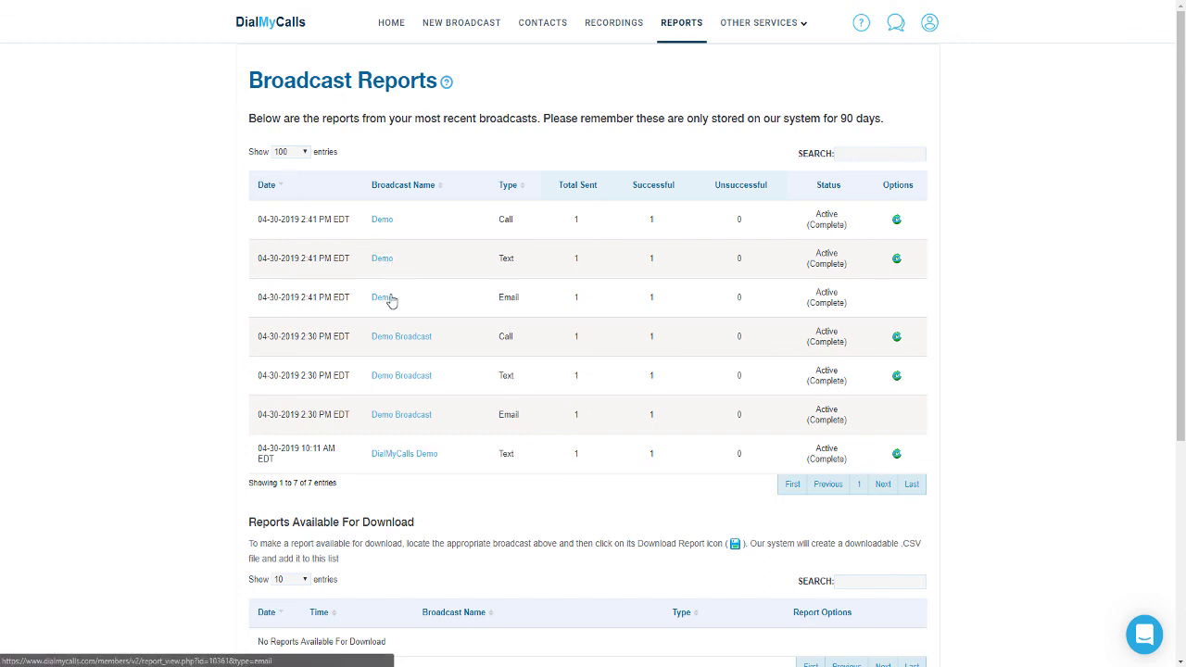
{"action": "left_click", "coordinate": [383, 220]}
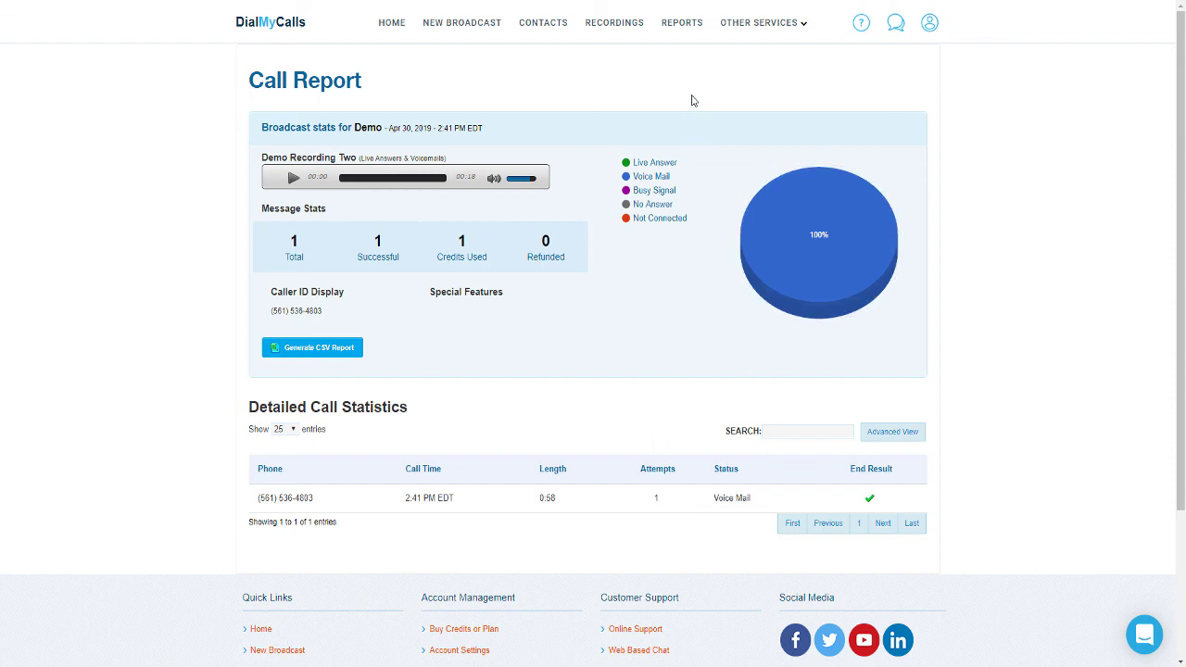
Go back to the Broadcast Reports list with its seven completed broadcasts
{"action": "left_click", "coordinate": [682, 27]}
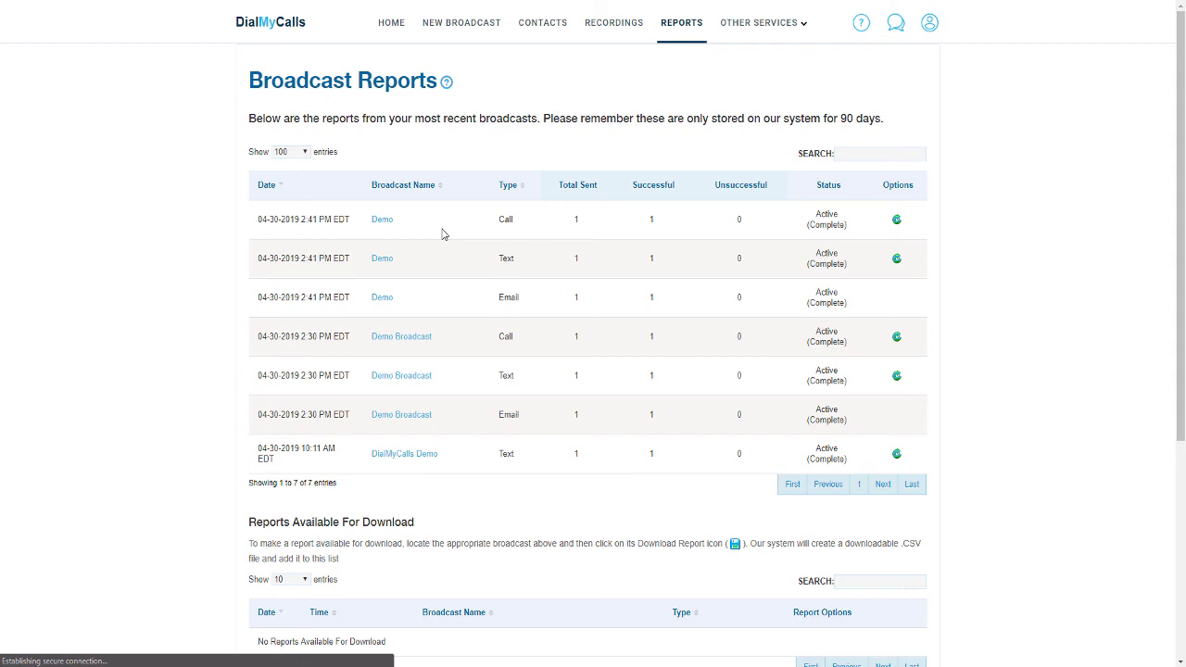
Open the Demo text report for the WEBINARS keyword
{"action": "left_click", "coordinate": [380, 259]}
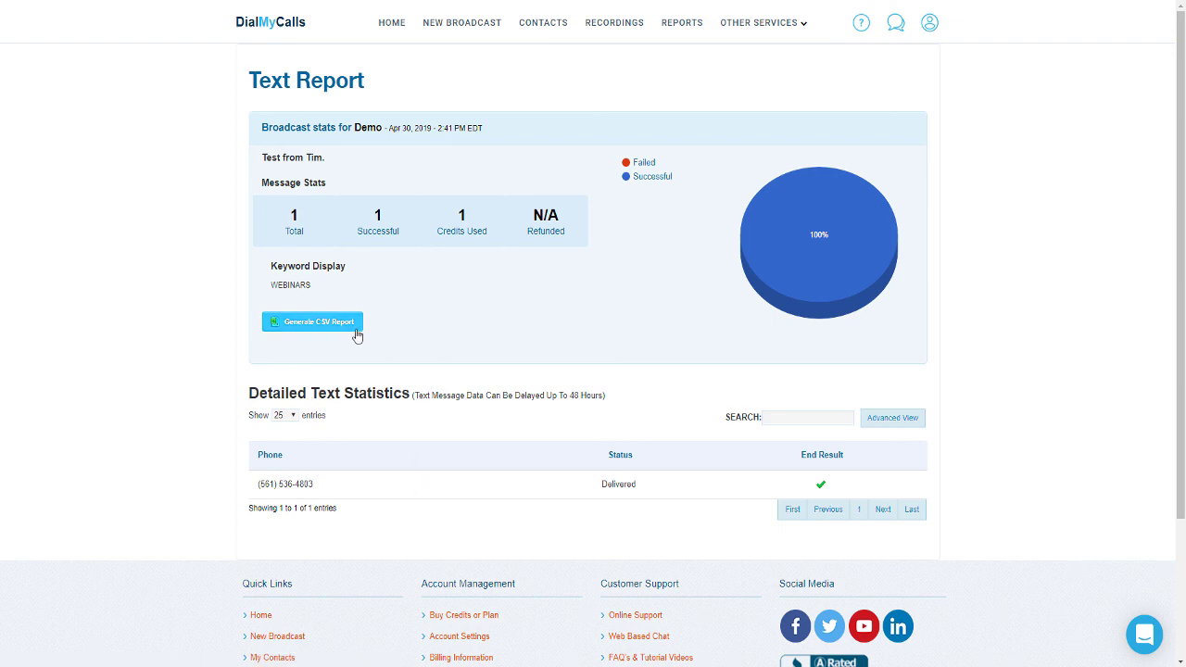
Export the Demo text report as a CSV file
{"action": "left_click", "coordinate": [357, 334]}
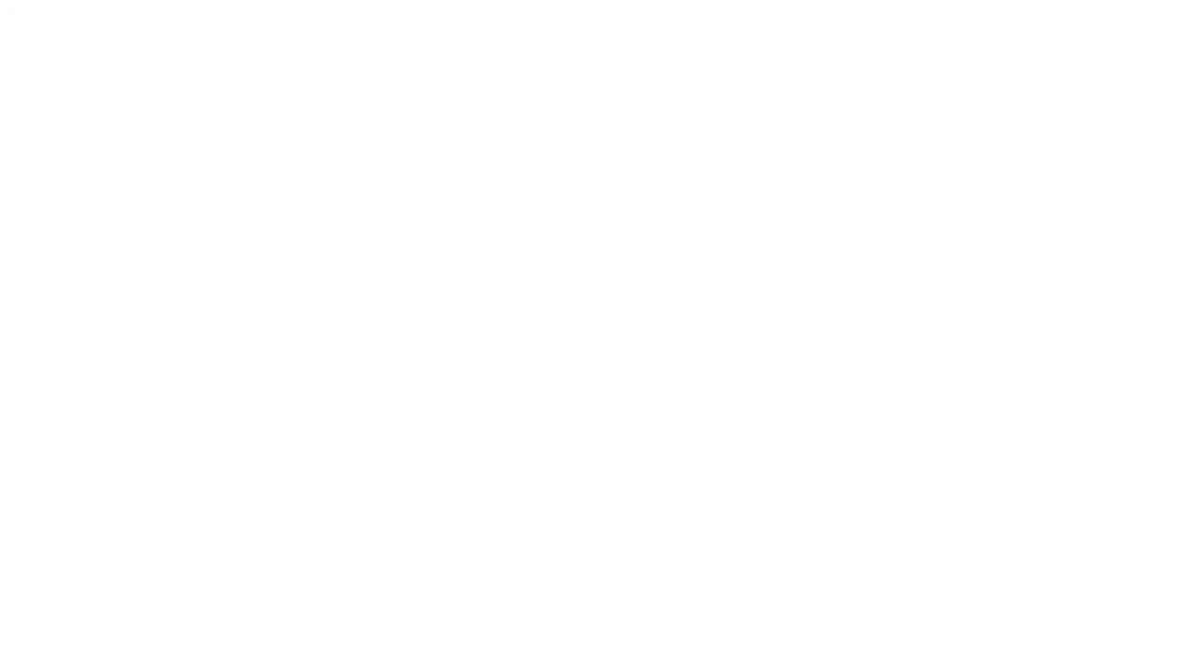